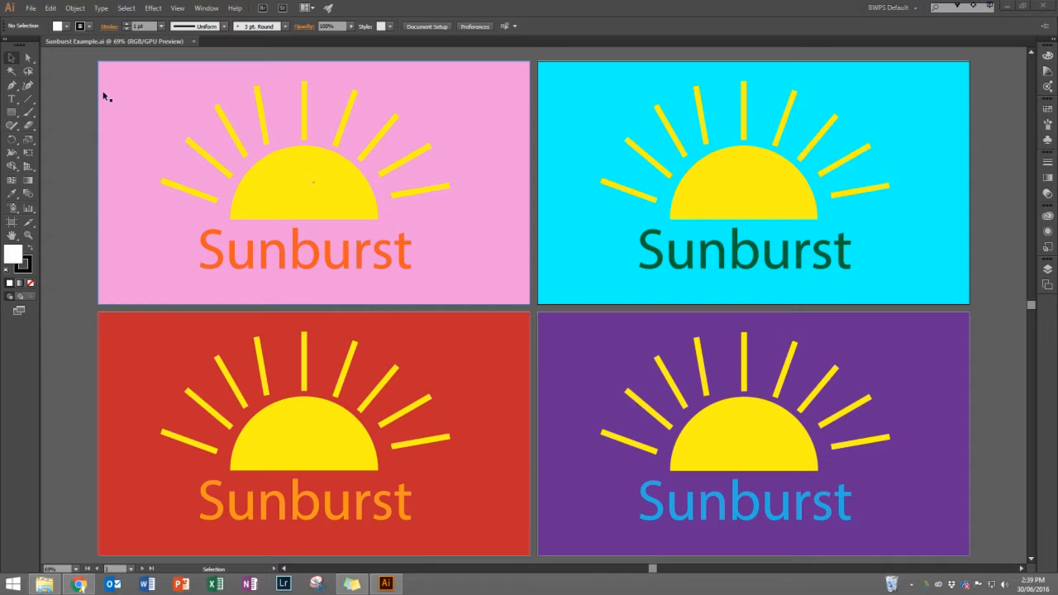
# - Create a new document with the Basic RGB profile, four artboards, and a 960 x 560 pt size
pyautogui.click(32, 10)
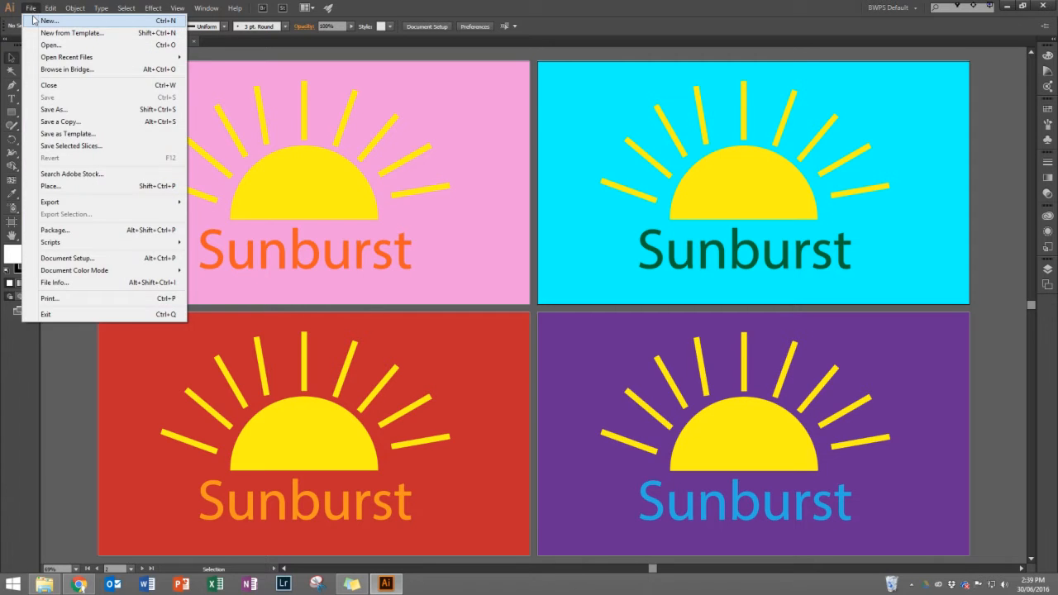
pyautogui.click(33, 8)
pyautogui.click(32, 8)
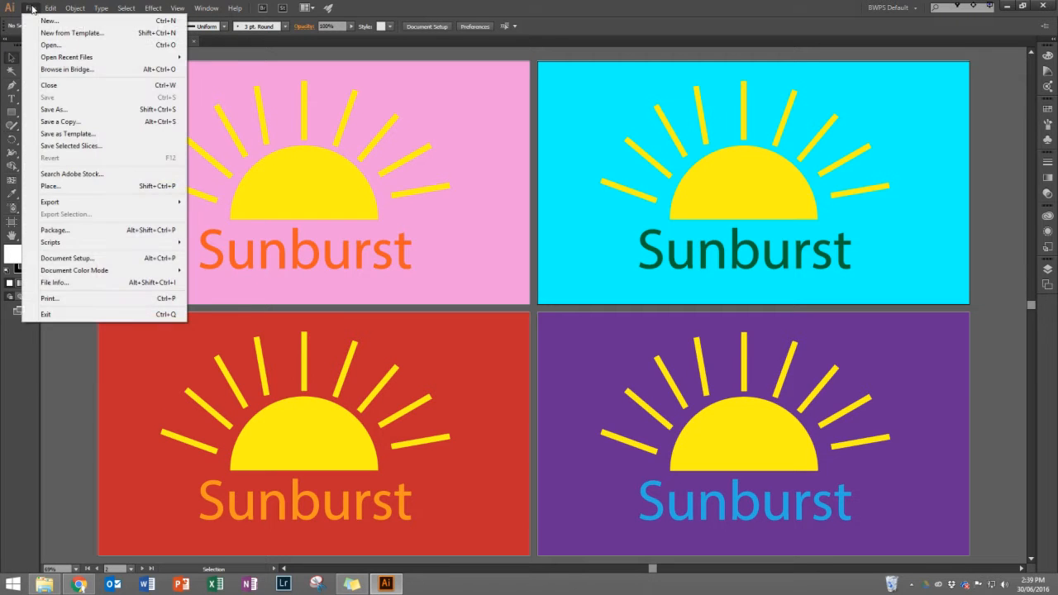
pyautogui.click(36, 20)
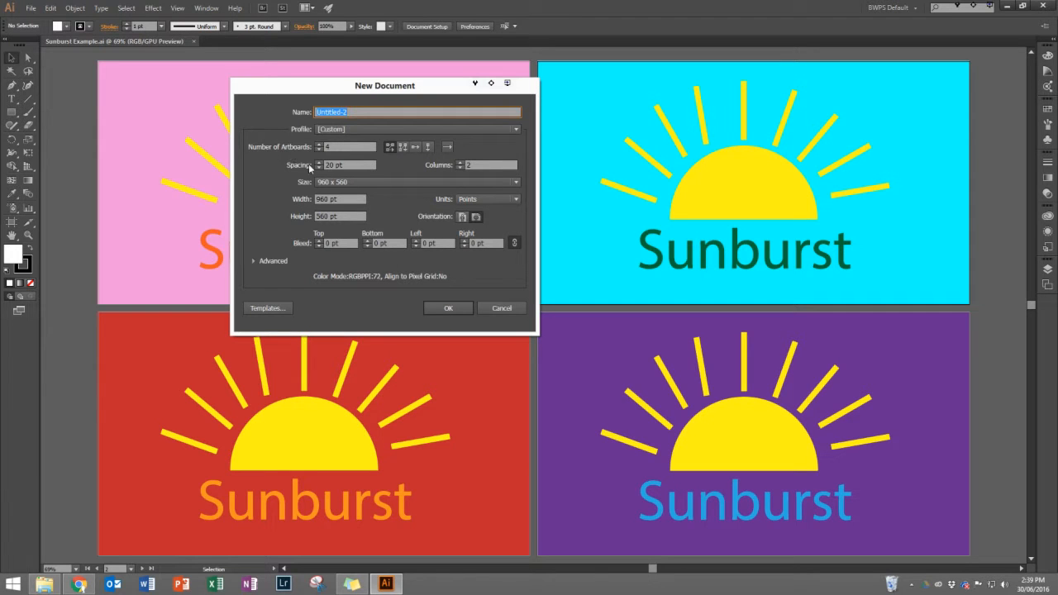
pyautogui.click(339, 131)
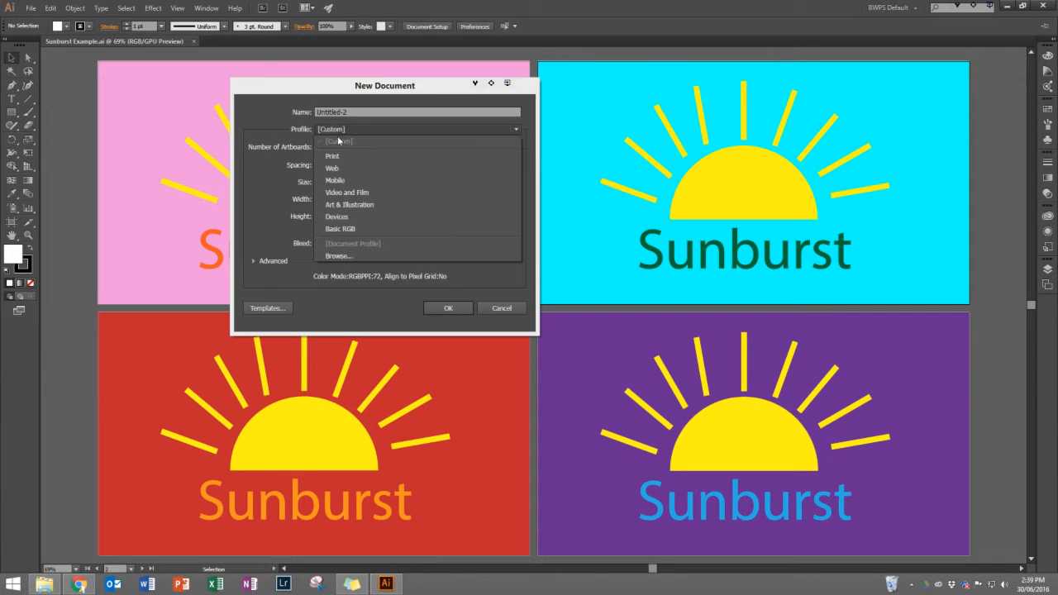
pyautogui.click(345, 229)
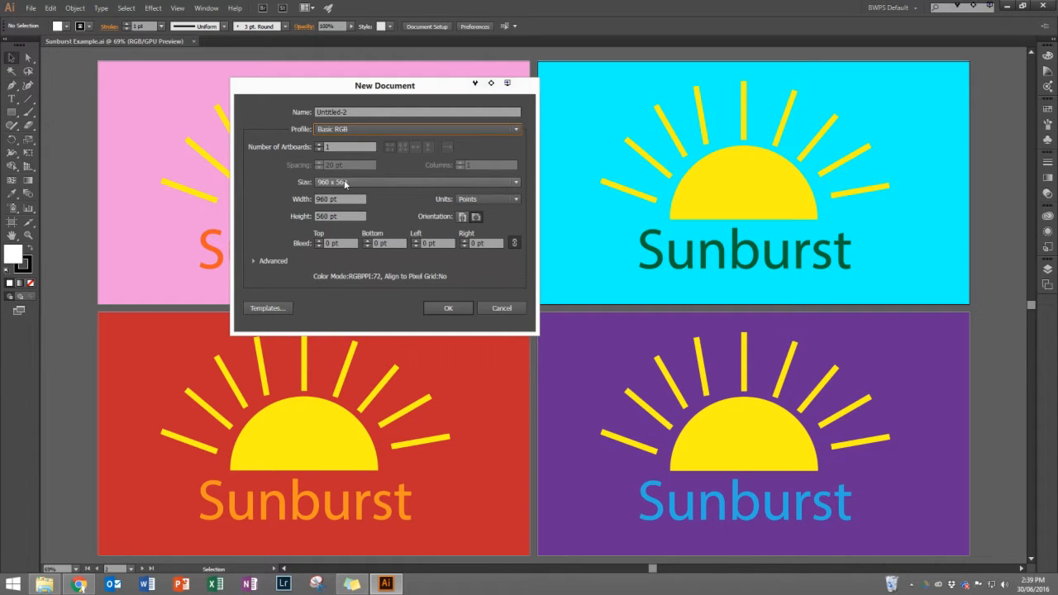
pyautogui.click(318, 145)
pyautogui.click(319, 145)
pyautogui.click(318, 145)
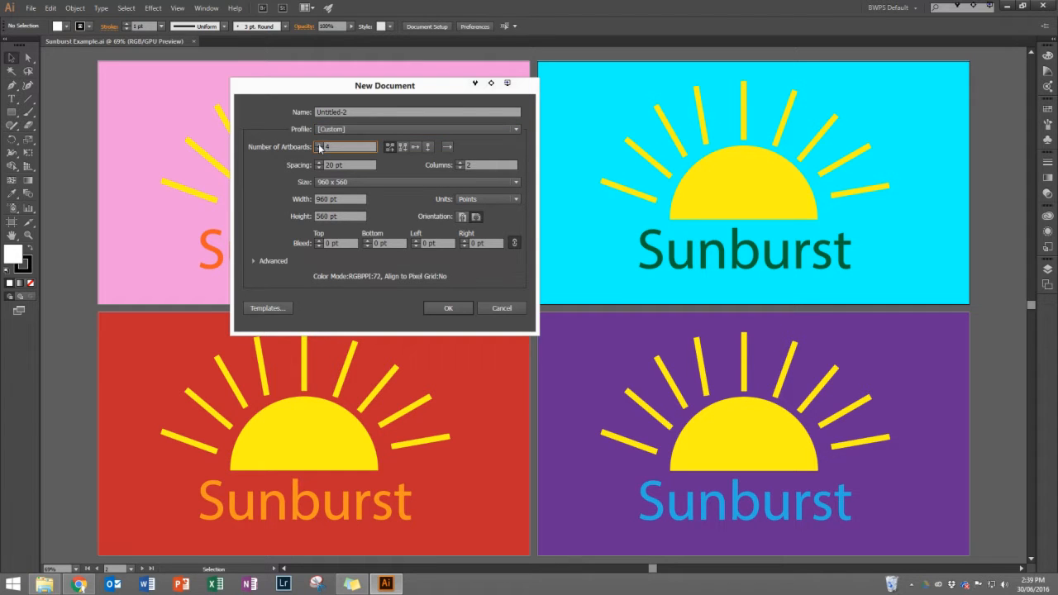
pyautogui.click(319, 150)
pyautogui.click(455, 312)
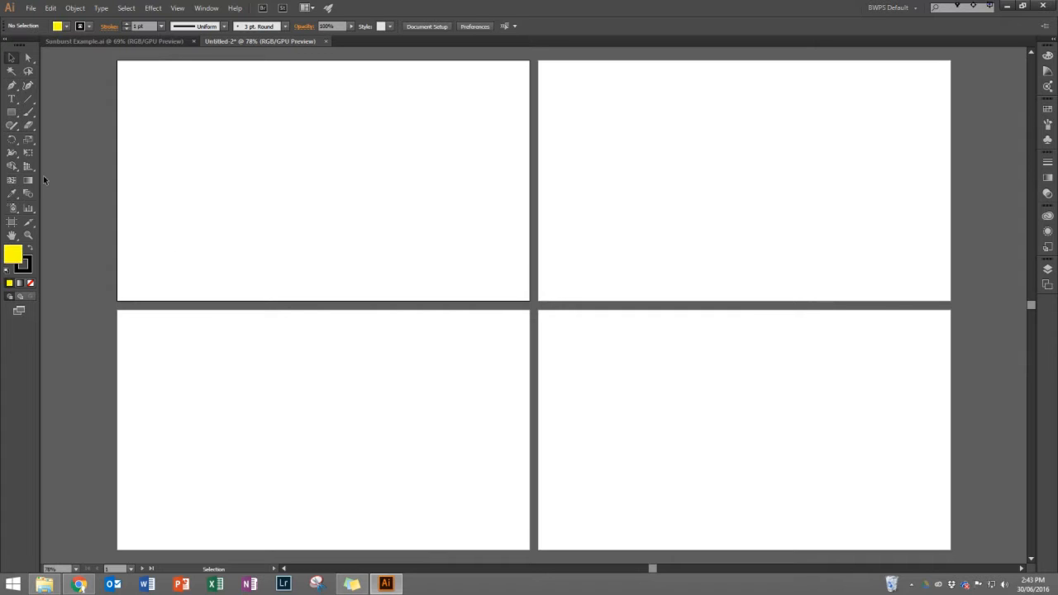
# - Draw an ellipse about 409 x 338 pt in the middle of the first artboard and fill it with yellow
pyautogui.press('d')
pyautogui.click(12, 113)
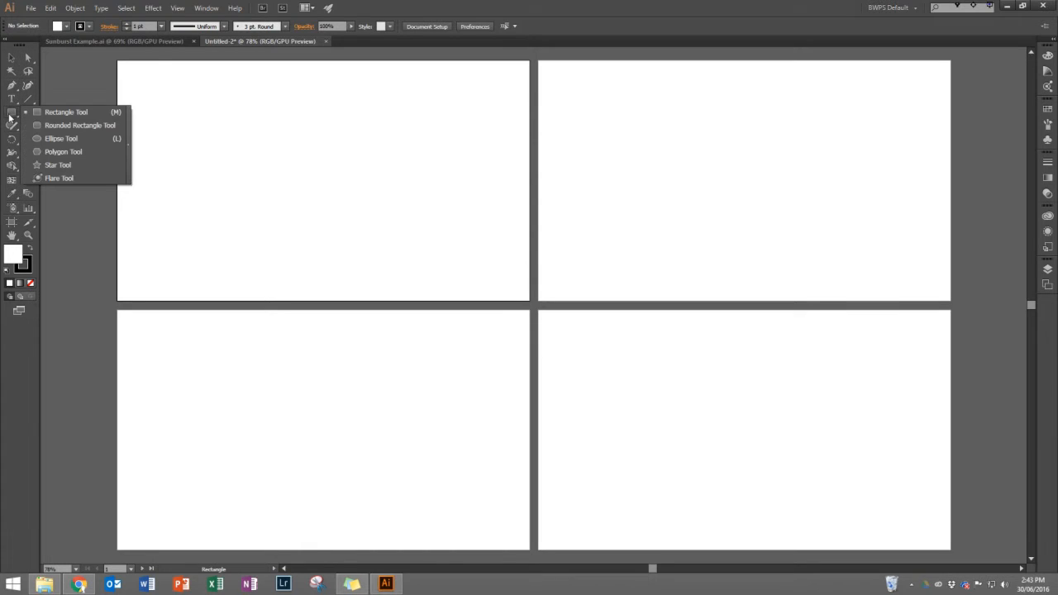
pyautogui.click(58, 139)
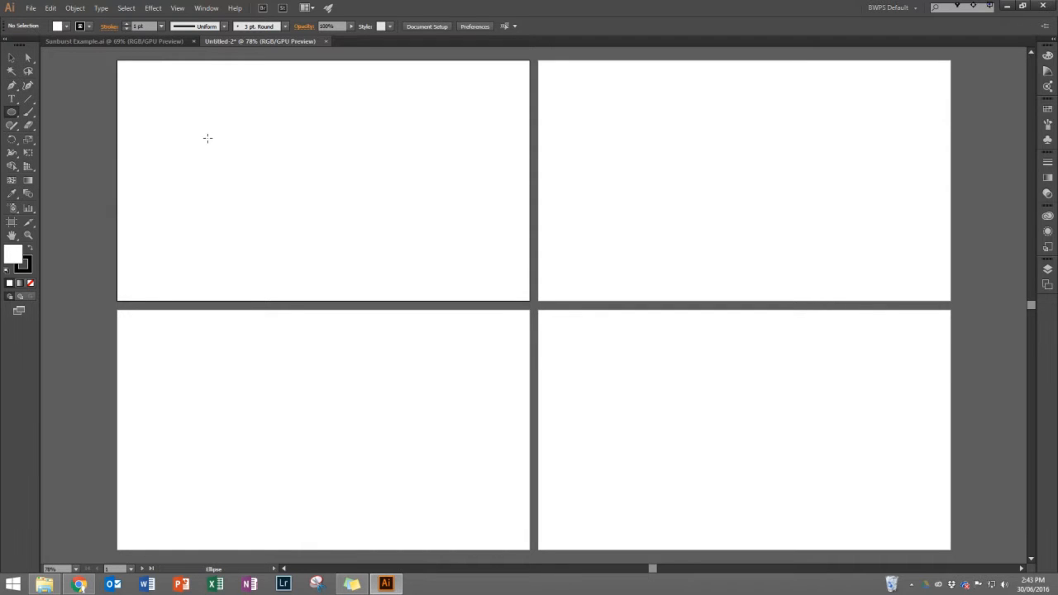
pyautogui.moveTo(235, 133); pyautogui.dragTo(412, 280)
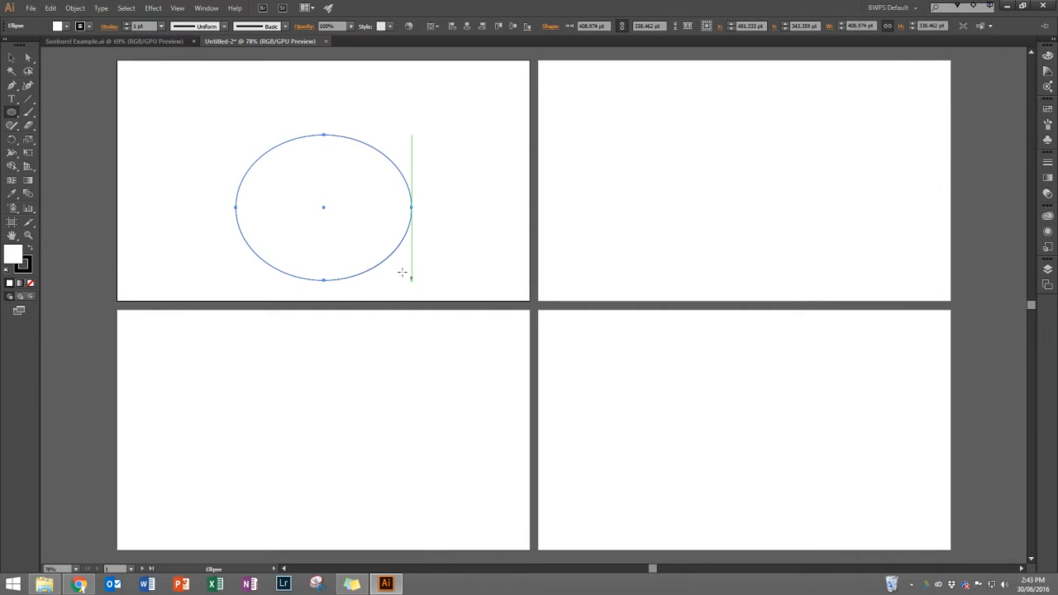
pyautogui.click(66, 27)
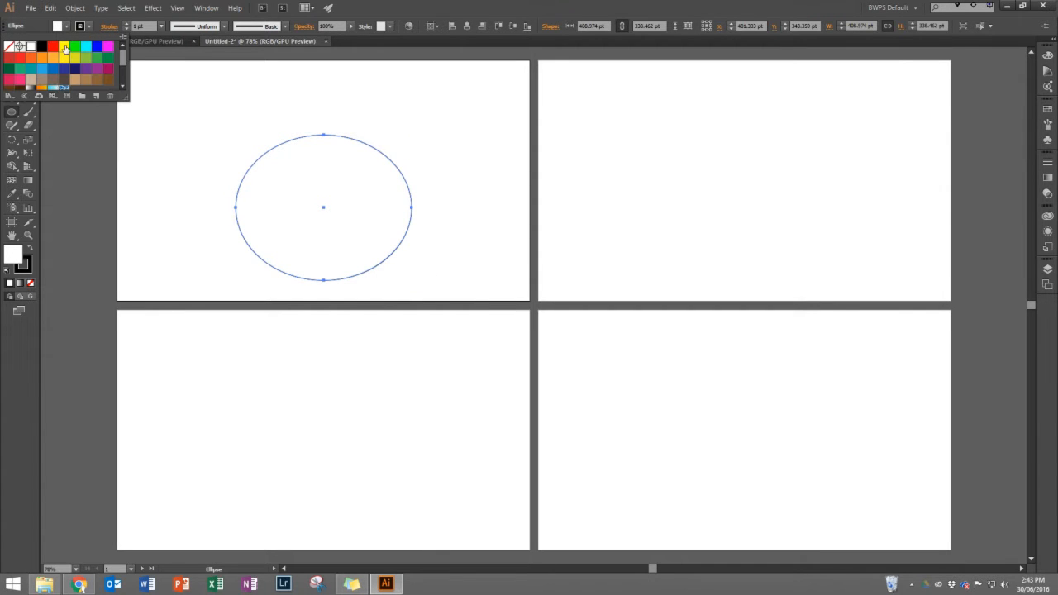
pyautogui.click(69, 47)
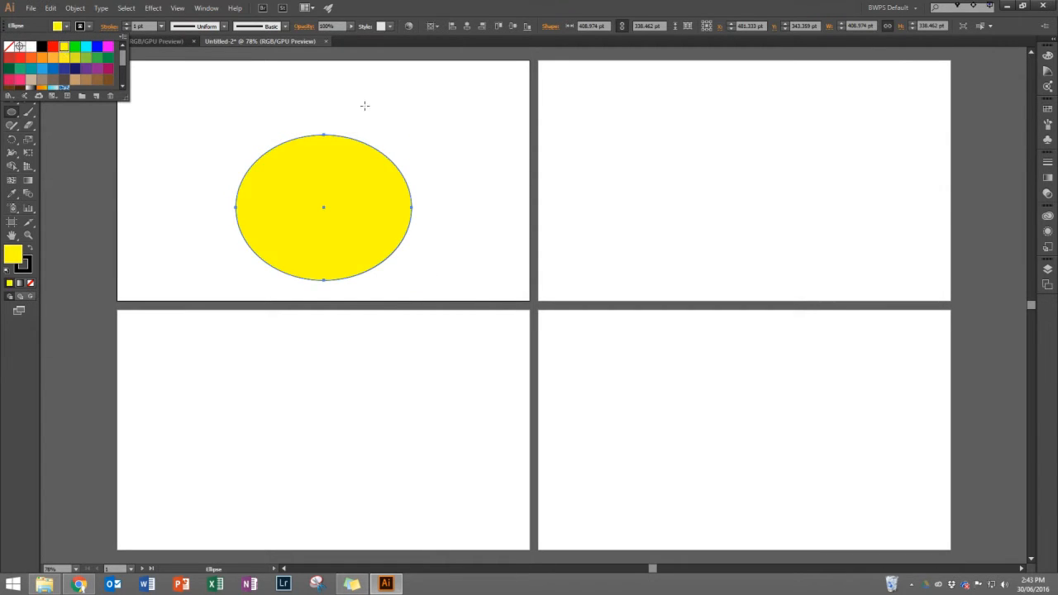
pyautogui.click(391, 4)
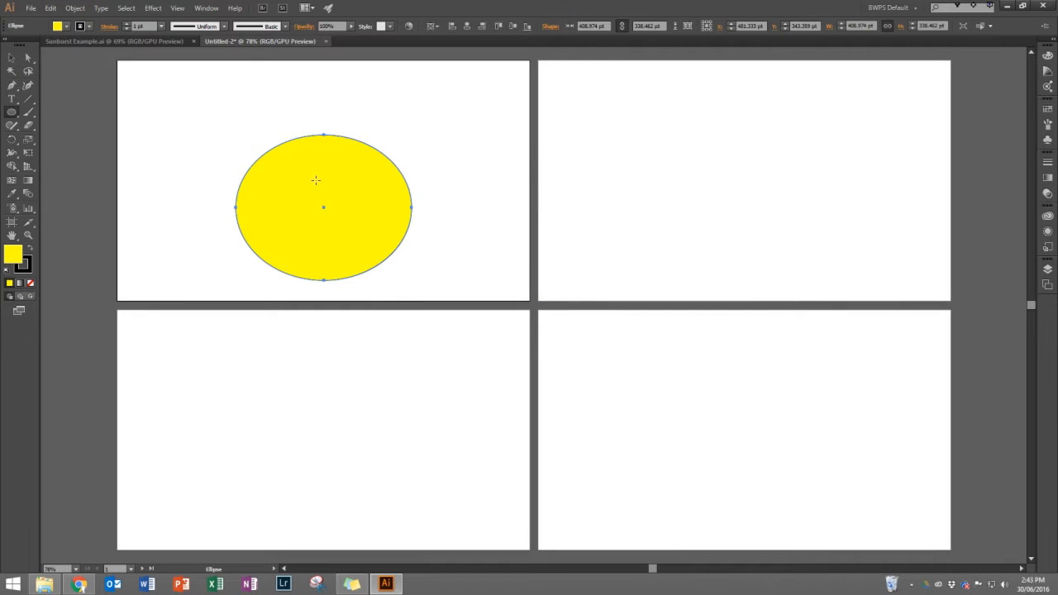
# - Delete the ellipse's bottom anchor point and close the open path along its base to form a half sun
pyautogui.click(28, 61)
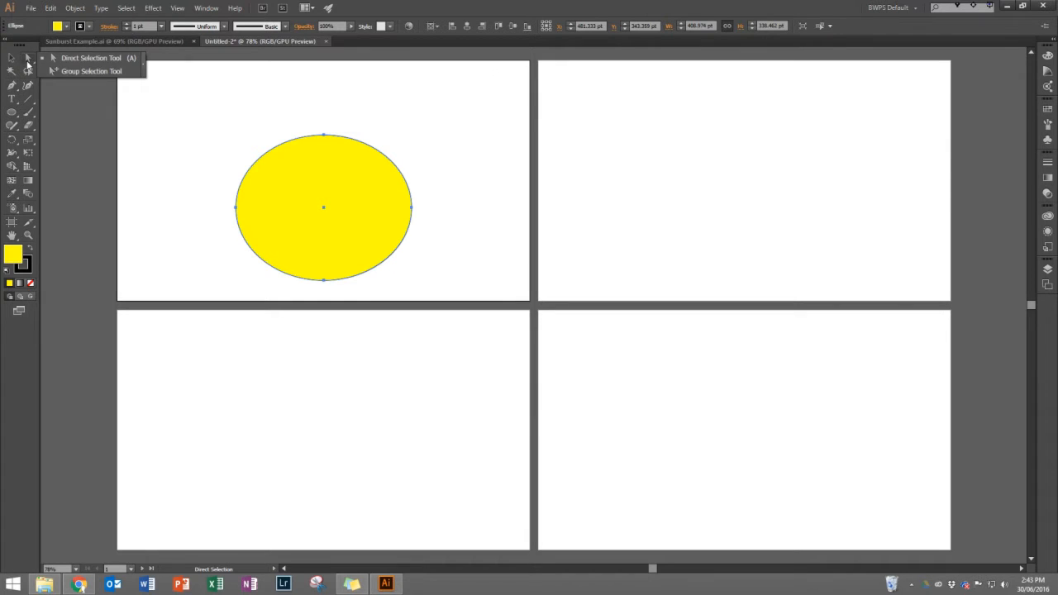
pyautogui.click(28, 61)
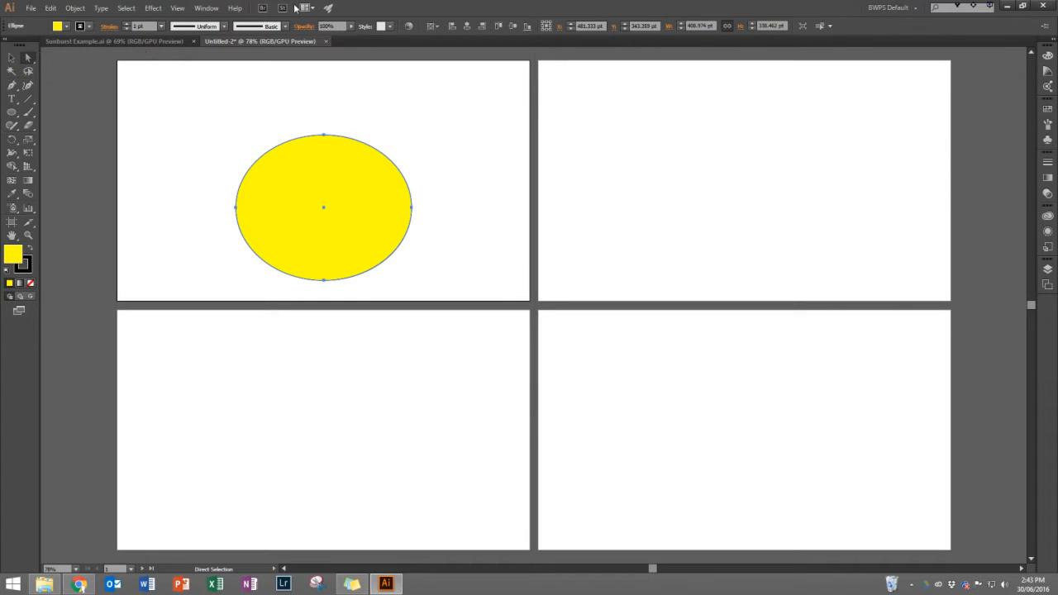
pyautogui.click(323, 279)
pyautogui.press('Delete')
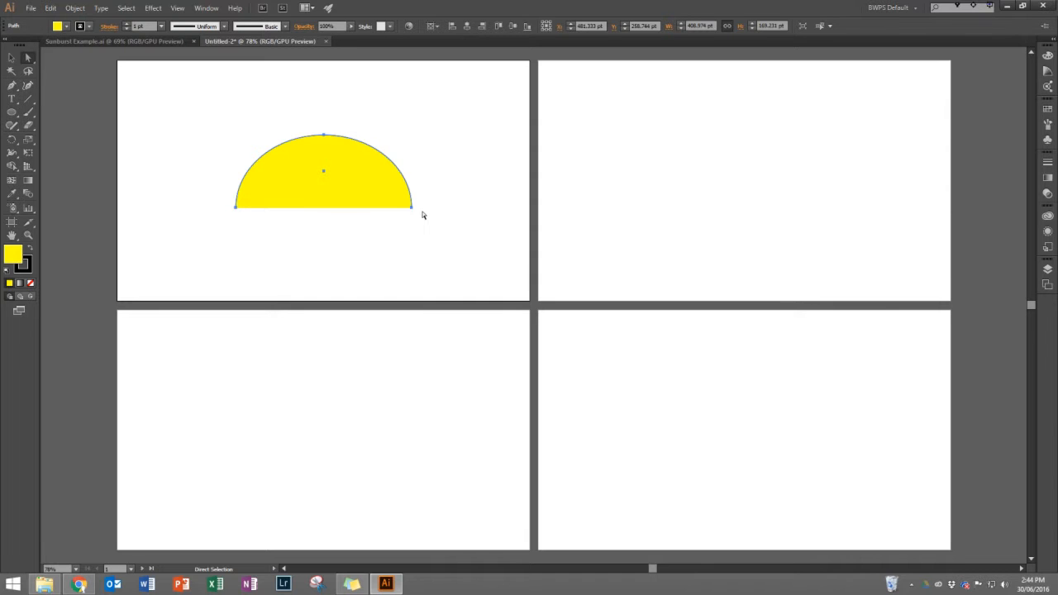
pyautogui.press('v')
pyautogui.press('a')
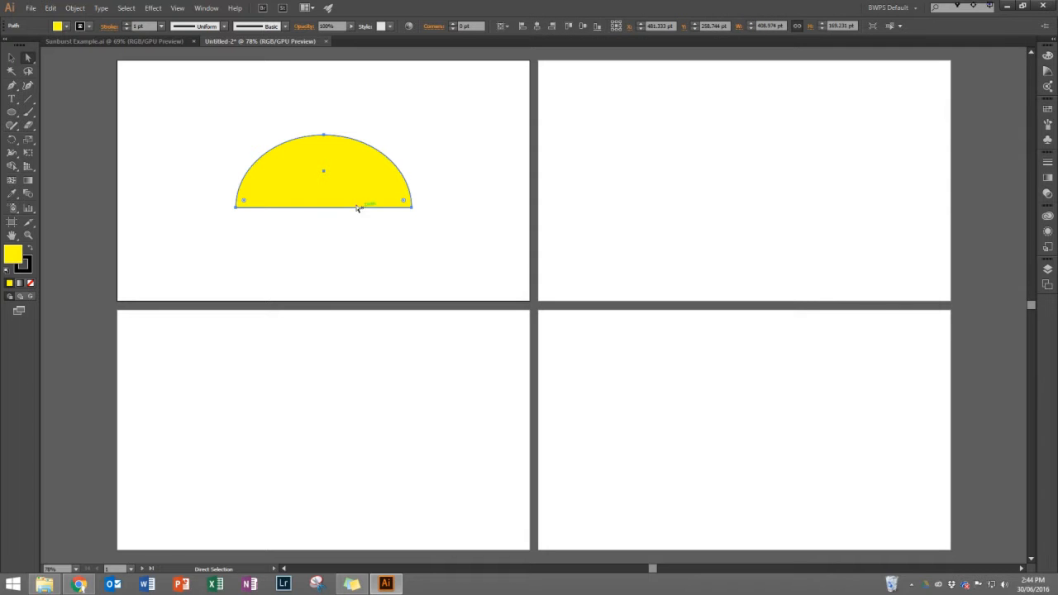
# - Move the half sun slightly down and draw a thin upright rectangle about 15 x 138 pt above it as a ray
pyautogui.click(11, 57)
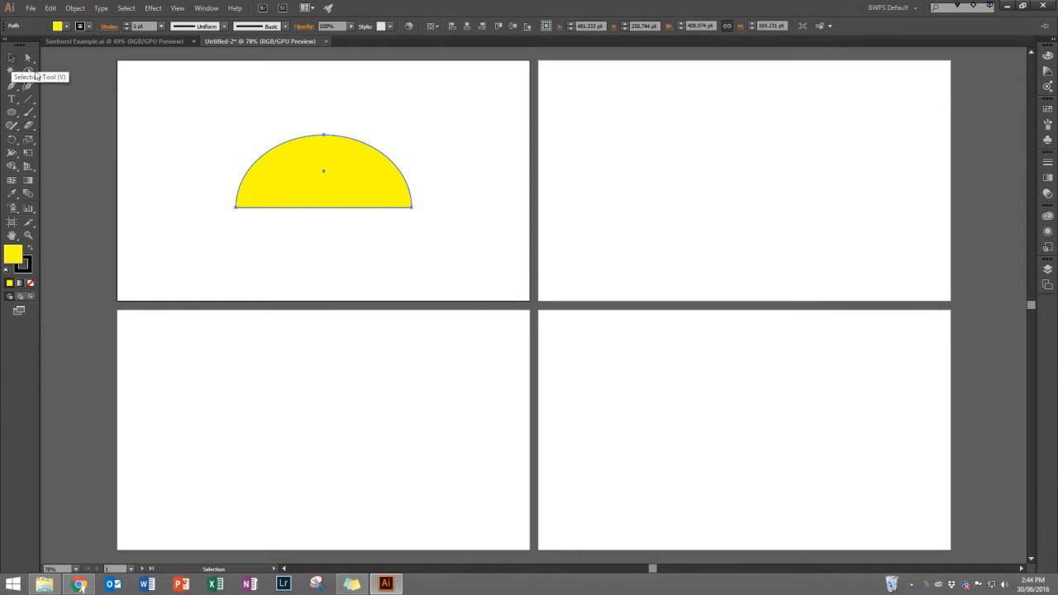
pyautogui.moveTo(345, 189); pyautogui.dragTo(348, 201)
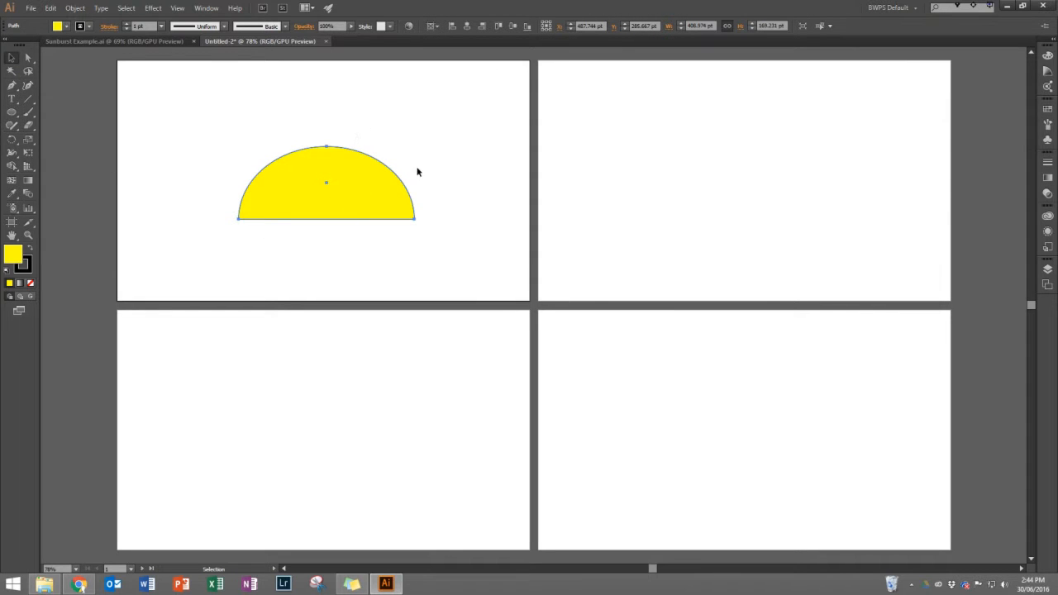
pyautogui.click(13, 114)
pyautogui.click(12, 115)
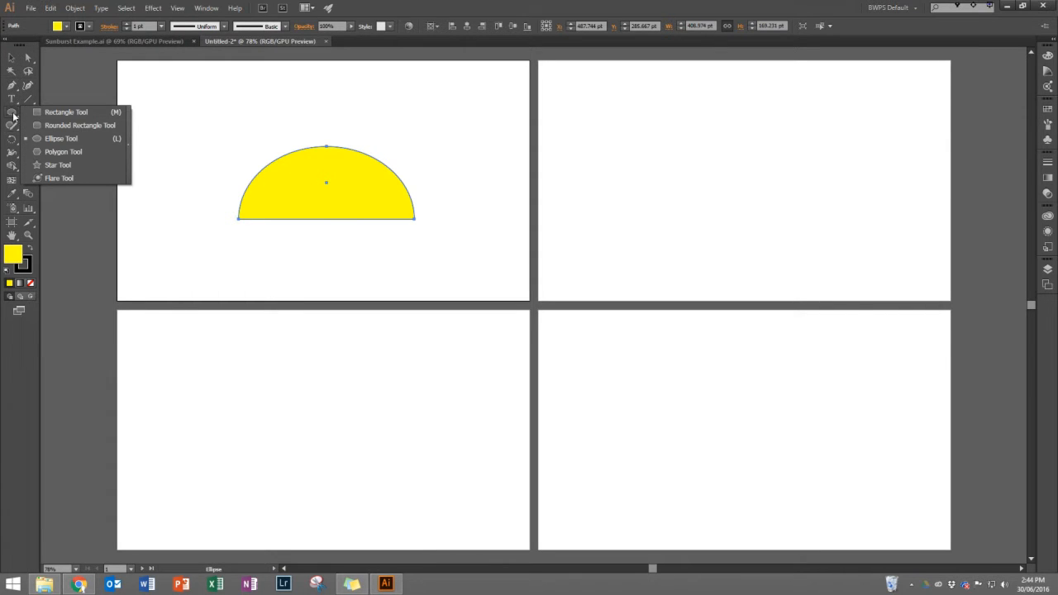
pyautogui.click(64, 112)
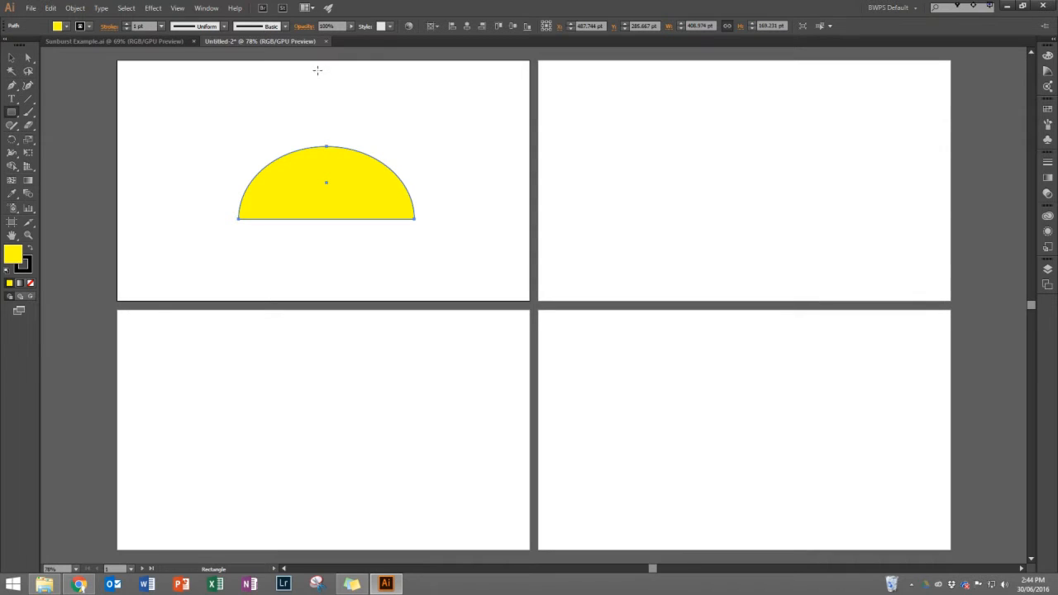
pyautogui.moveTo(320, 82); pyautogui.dragTo(329, 140)
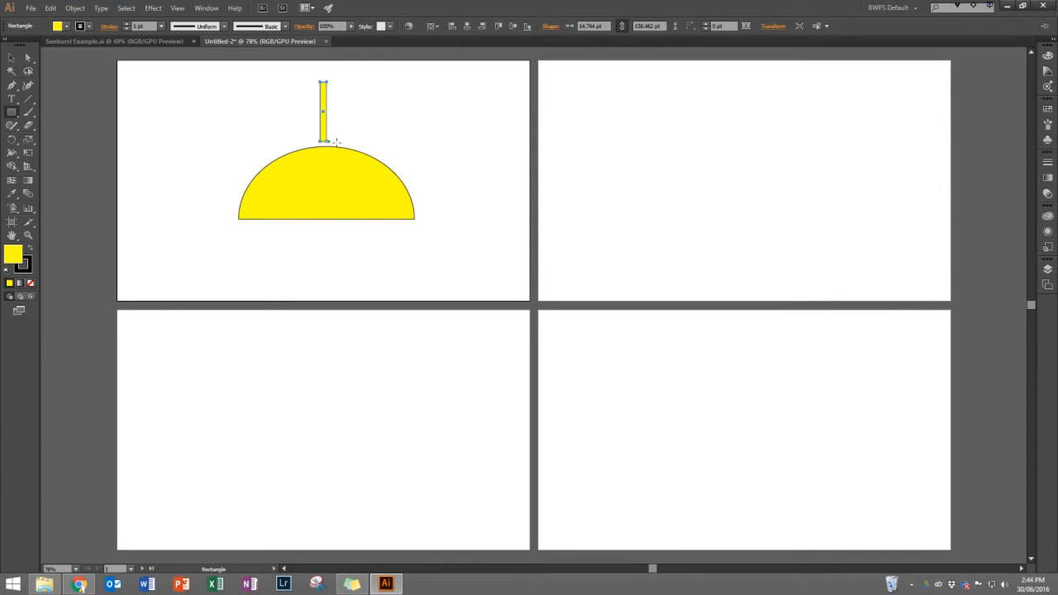
# - Duplicate the ray three times to each side at even spacing, and centre the original ray over the half sun
pyautogui.click(16, 62)
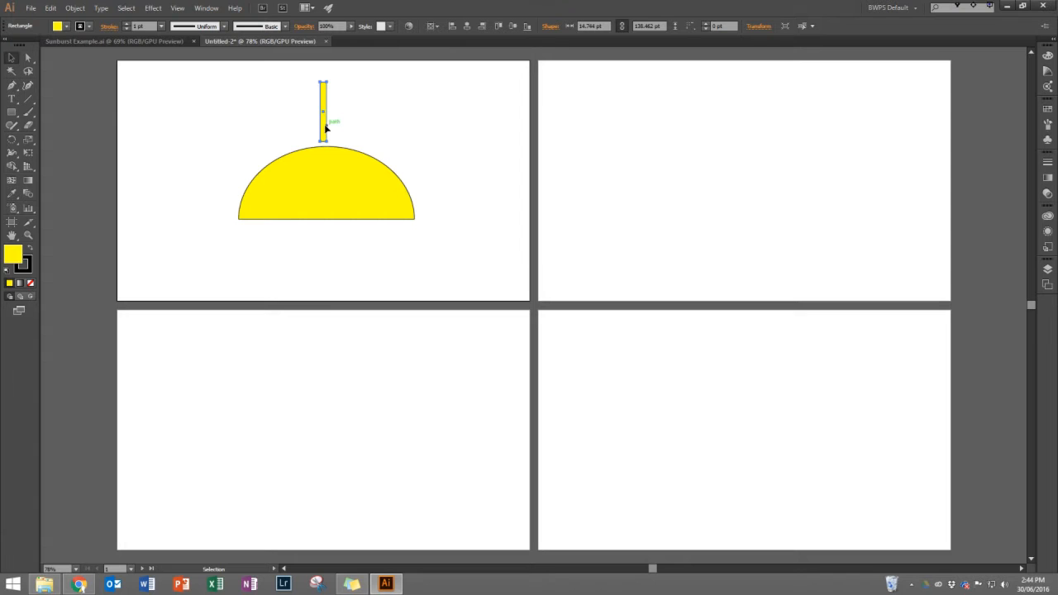
pyautogui.moveTo(324, 126); pyautogui.dragTo(372, 124)
pyautogui.moveTo(372, 124); pyautogui.dragTo(397, 124)
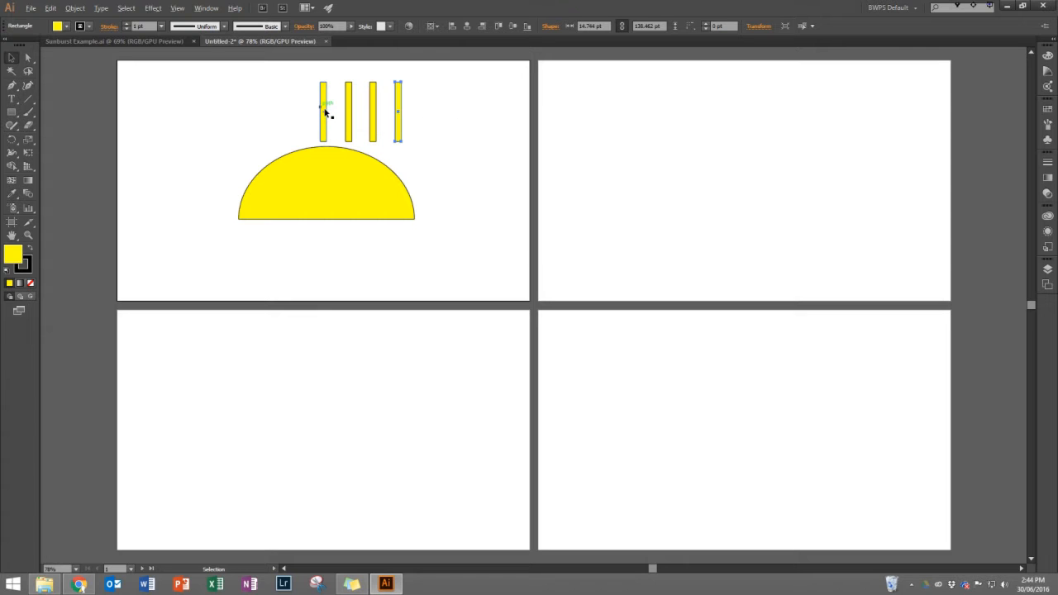
pyautogui.moveTo(326, 112); pyautogui.dragTo(250, 100)
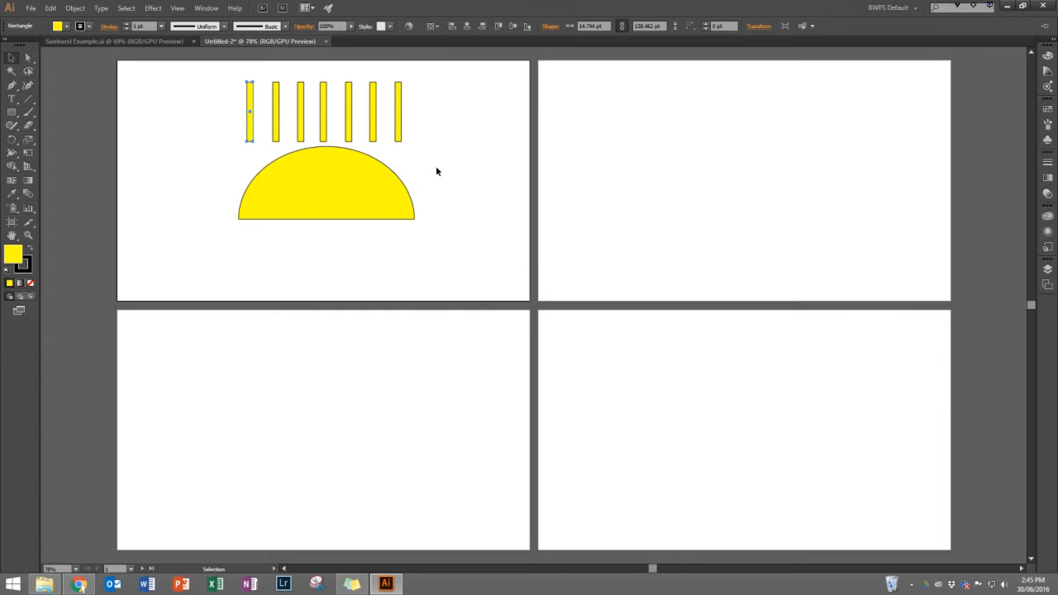
pyautogui.click(325, 106)
pyautogui.moveTo(323, 102); pyautogui.dragTo(327, 106)
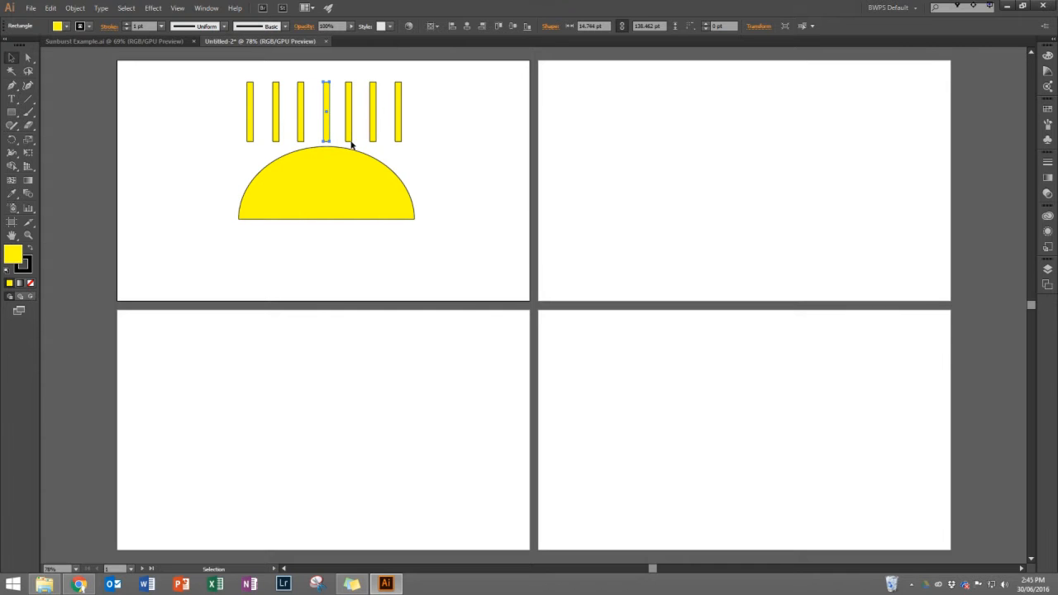
# - Rotate the ray just left of the central one by 20° and place it near the sun's edge, moving the two outer left rays aside
pyautogui.click(302, 125)
pyautogui.click(74, 8)
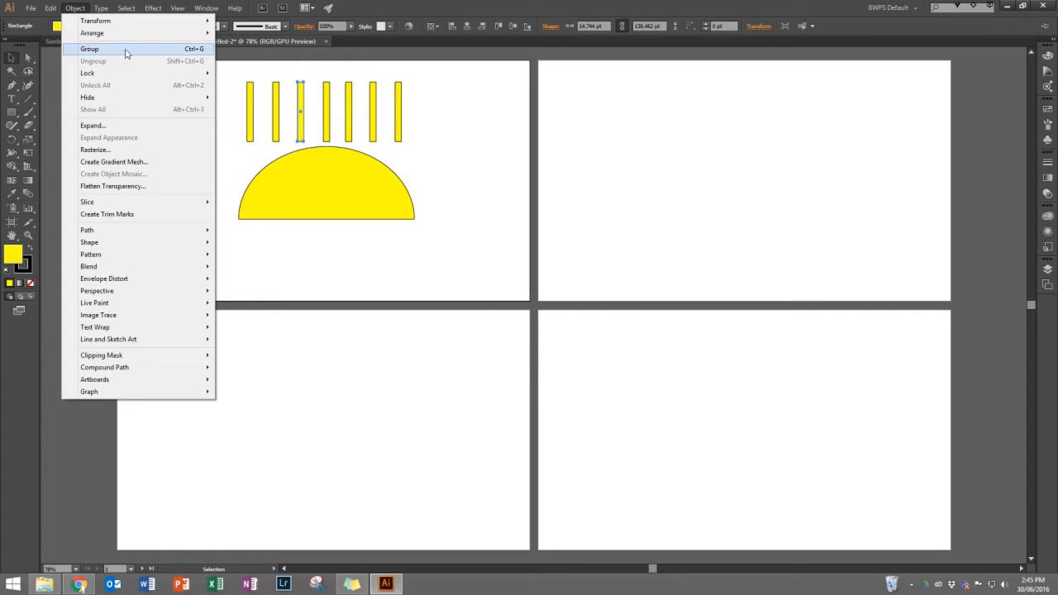
pyautogui.moveTo(124, 20)
pyautogui.click(244, 48)
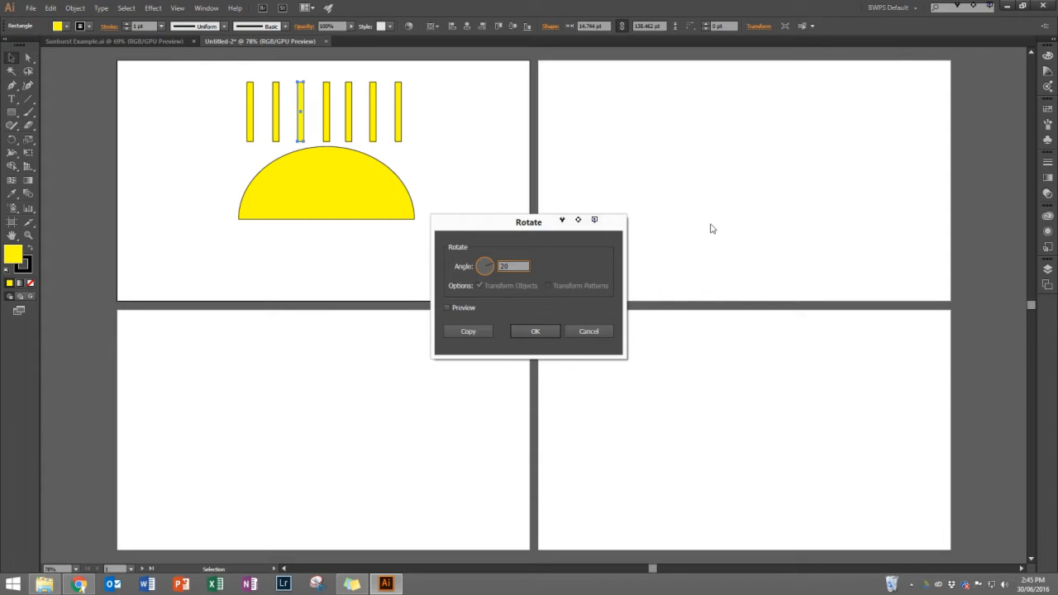
pyautogui.click(468, 308)
pyautogui.click(468, 309)
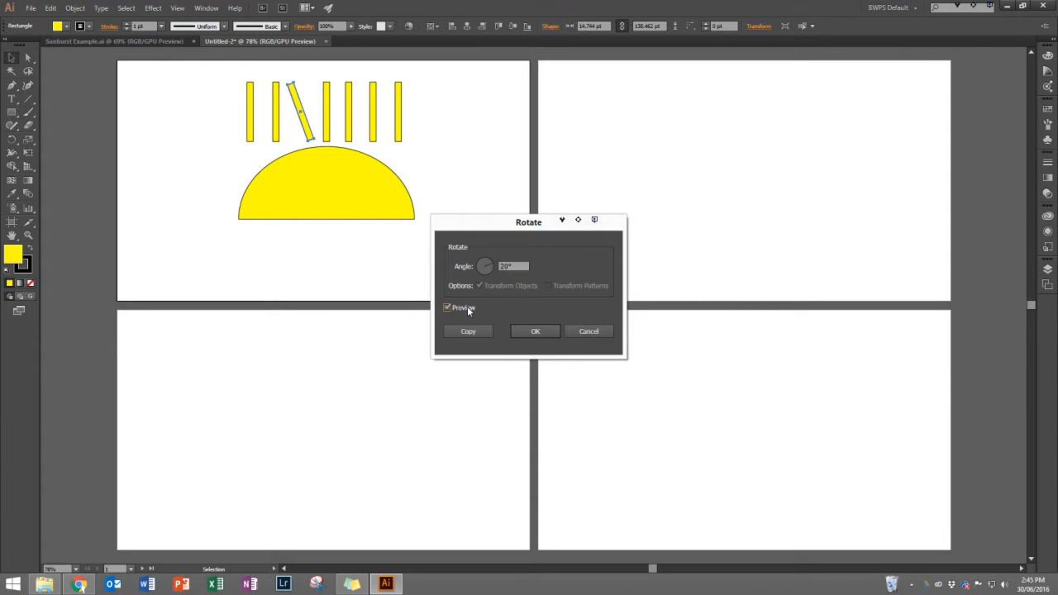
pyautogui.click(536, 333)
pyautogui.moveTo(308, 132); pyautogui.dragTo(279, 142)
pyautogui.moveTo(278, 103); pyautogui.dragTo(168, 92)
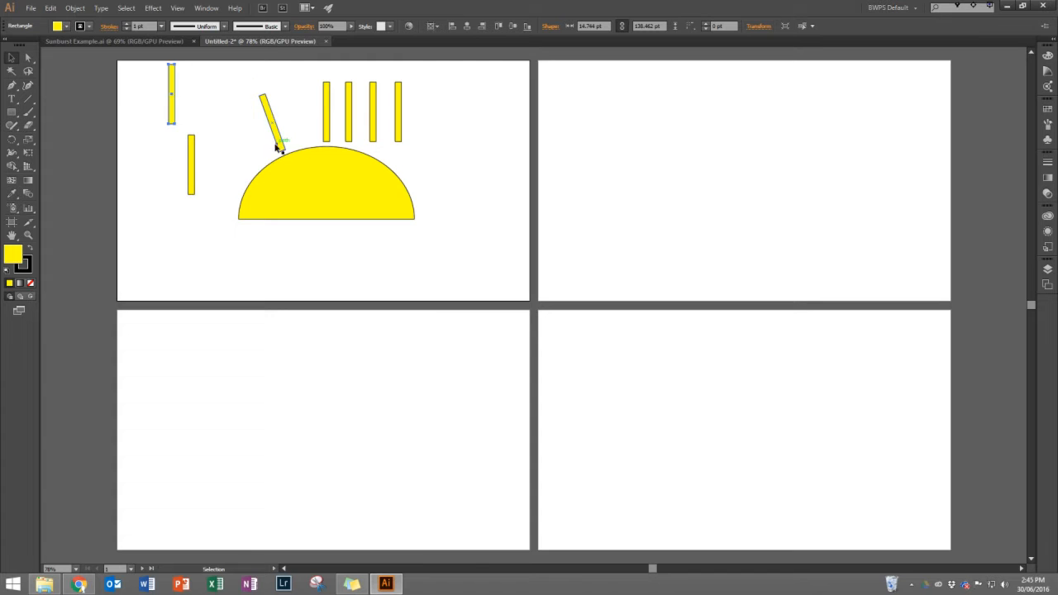
# - Rotate the lower of the two set-aside rays by 40° and place it along the sun's upper-left edge
pyautogui.click(191, 165)
pyautogui.click(76, 8)
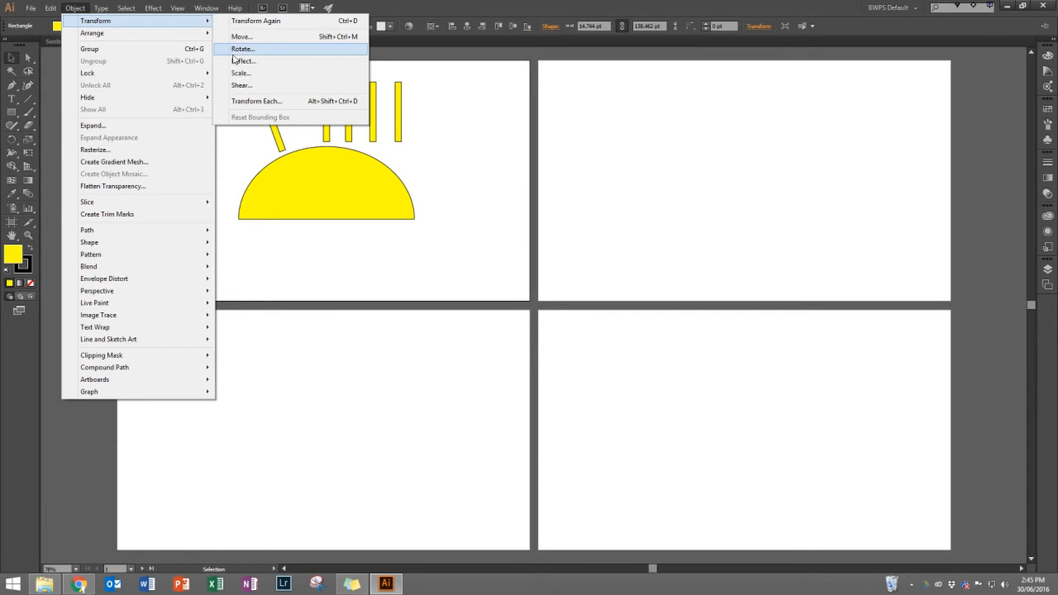
pyautogui.click(242, 49)
pyautogui.write('40')
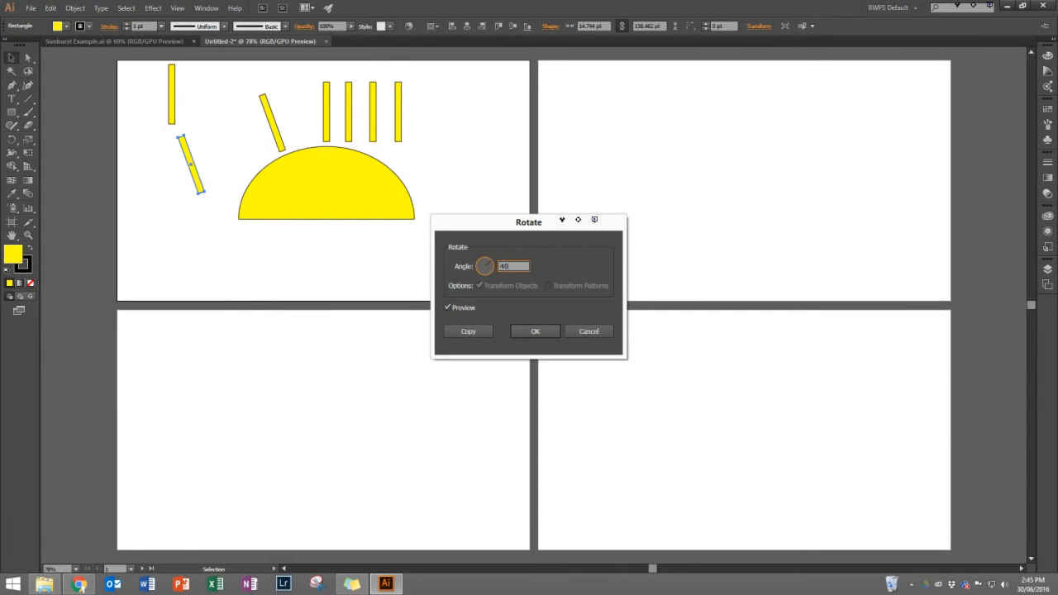
pyautogui.press('Return')
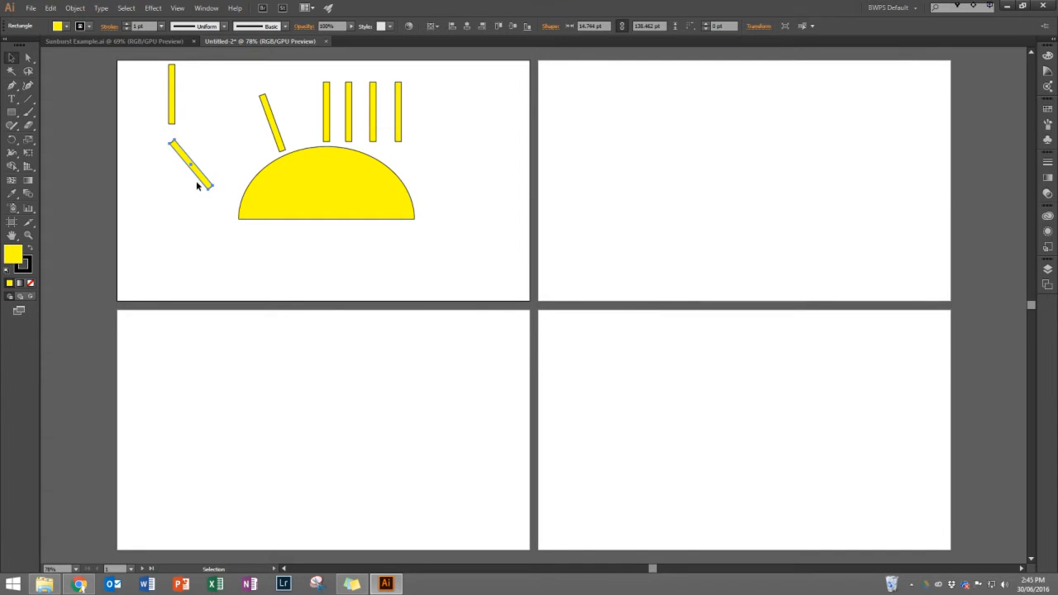
pyautogui.moveTo(201, 181); pyautogui.dragTo(240, 159)
# - Bring the last set-aside upright ray down beside the sun's left edge and rotate it by 60°
pyautogui.moveTo(170, 94); pyautogui.dragTo(174, 184)
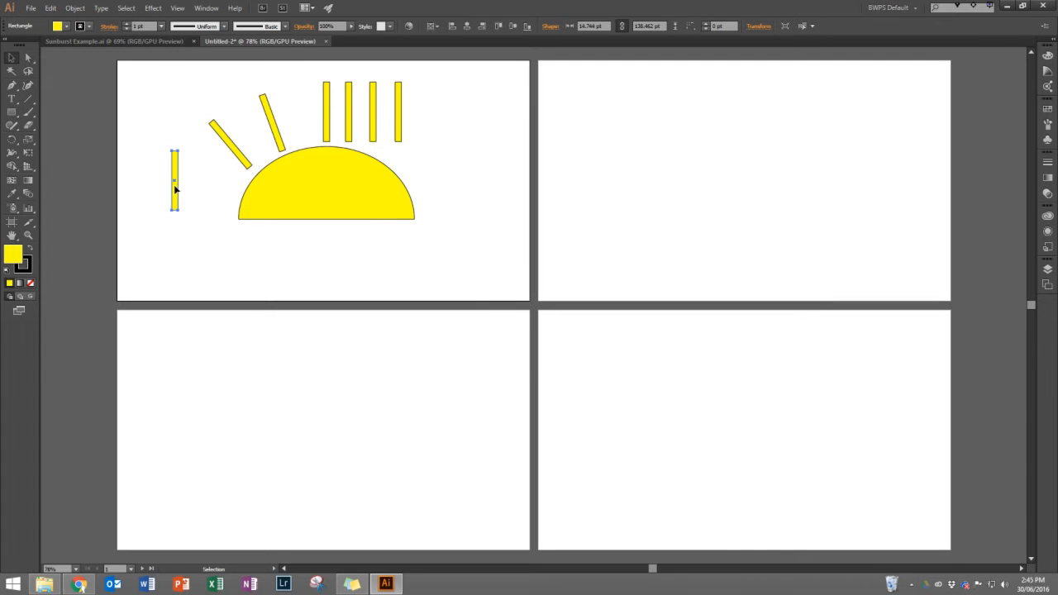
pyautogui.click(75, 8)
pyautogui.moveTo(189, 21)
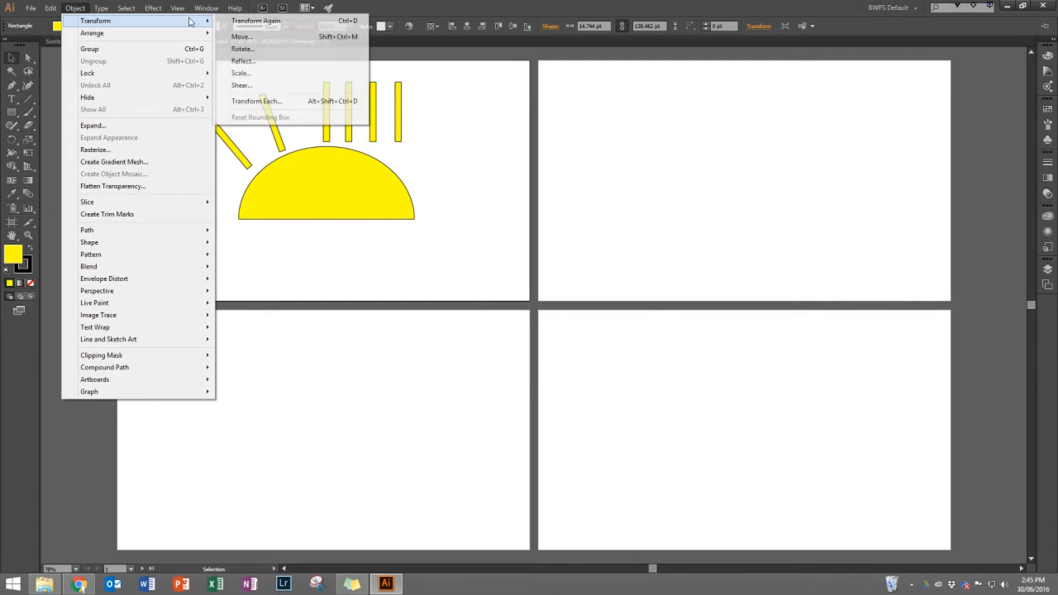
pyautogui.click(259, 49)
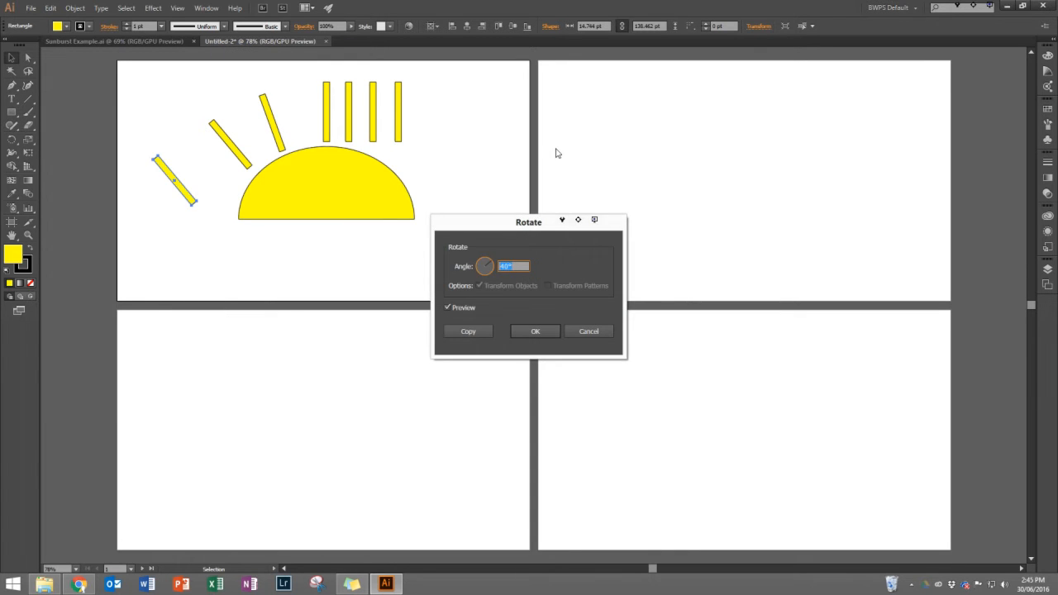
pyautogui.write('60')
pyautogui.press('Return')
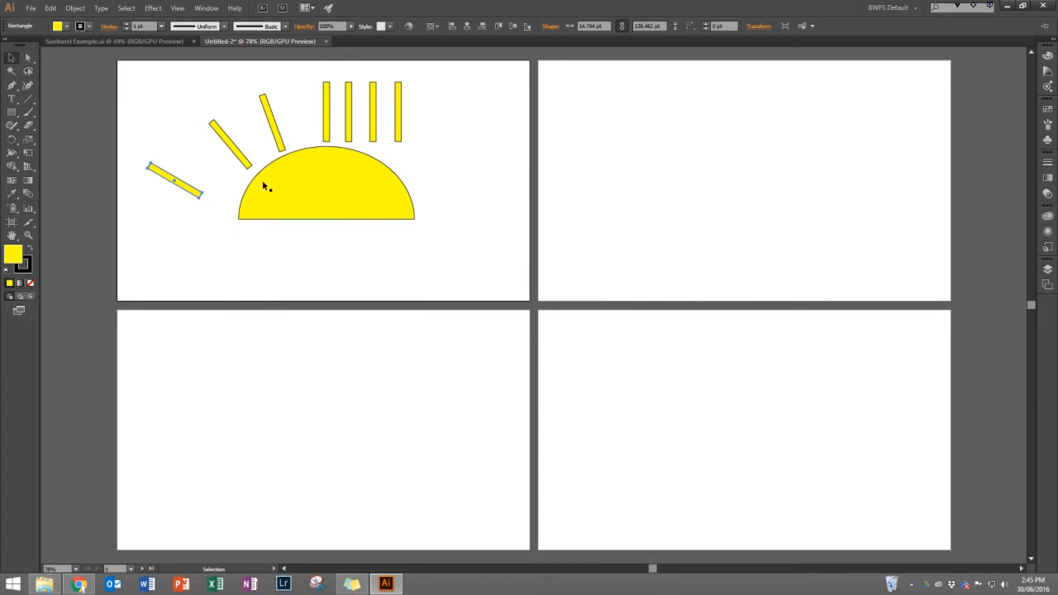
# - Reposition the three tilted left rays so they fan out evenly close to the sun's edge
pyautogui.moveTo(275, 134); pyautogui.dragTo(285, 132)
pyautogui.moveTo(240, 158); pyautogui.dragTo(255, 164)
pyautogui.moveTo(198, 190); pyautogui.dragTo(225, 192)
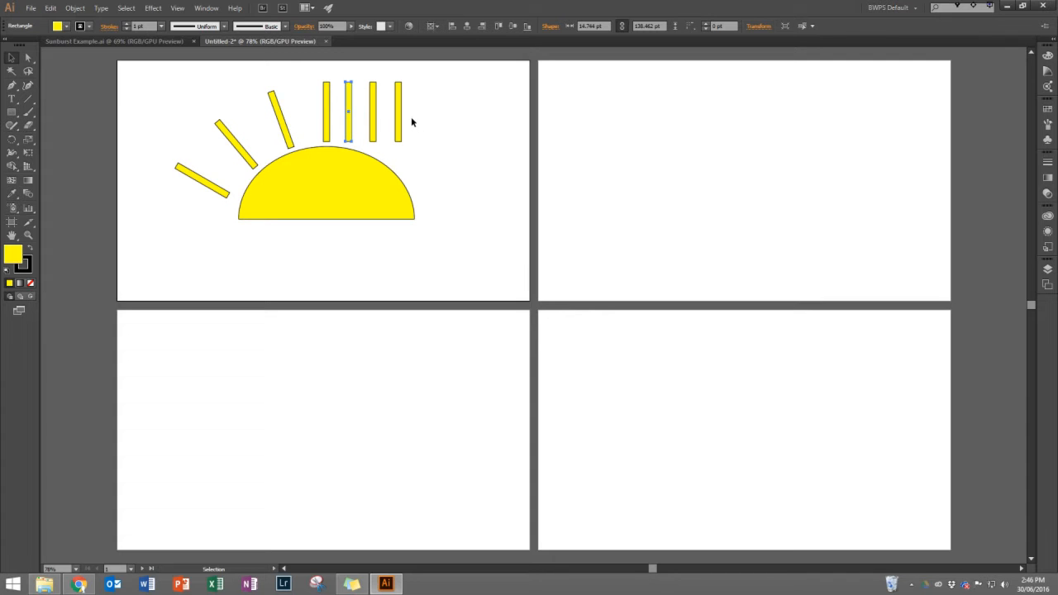
# - Rotate the ray just right of the central one by -20° and place it near the sun's edge, moving the two outer right rays aside
pyautogui.click(74, 7)
pyautogui.moveTo(108, 25)
pyautogui.click(265, 49)
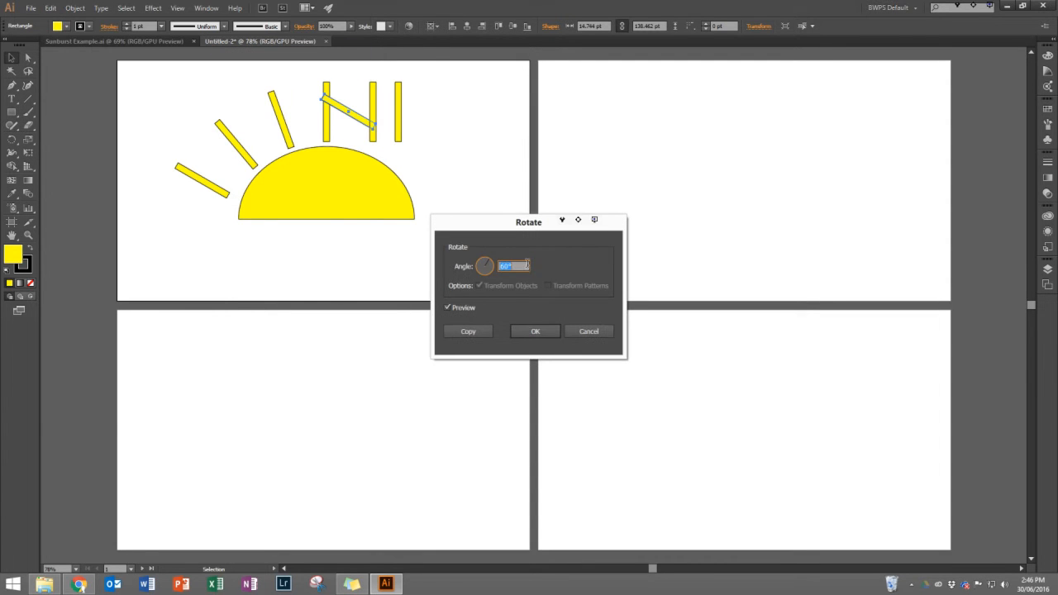
pyautogui.write('-20')
pyautogui.press('Return')
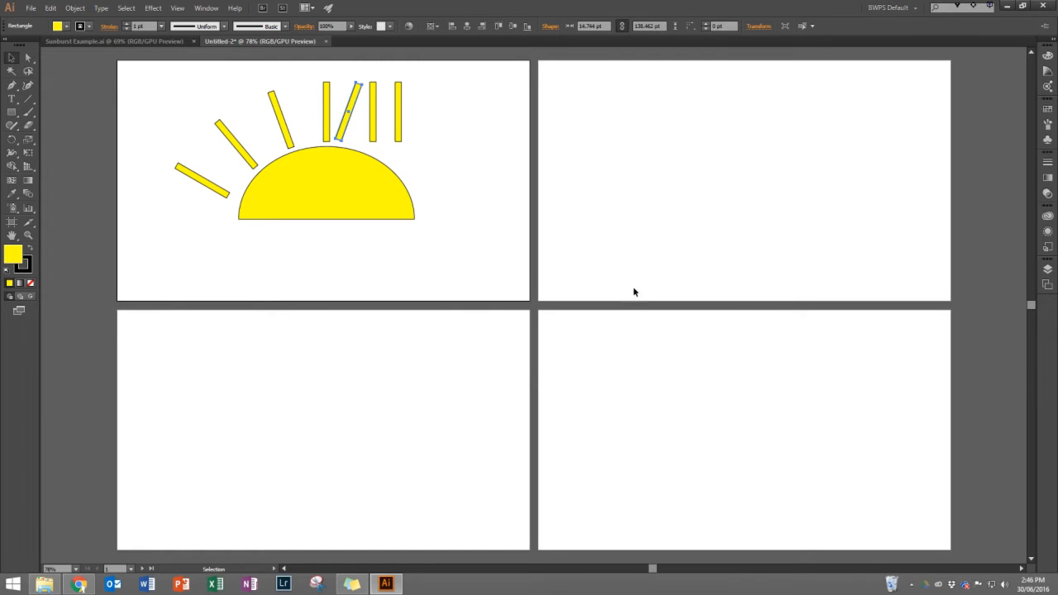
pyautogui.moveTo(353, 103); pyautogui.dragTo(486, 159)
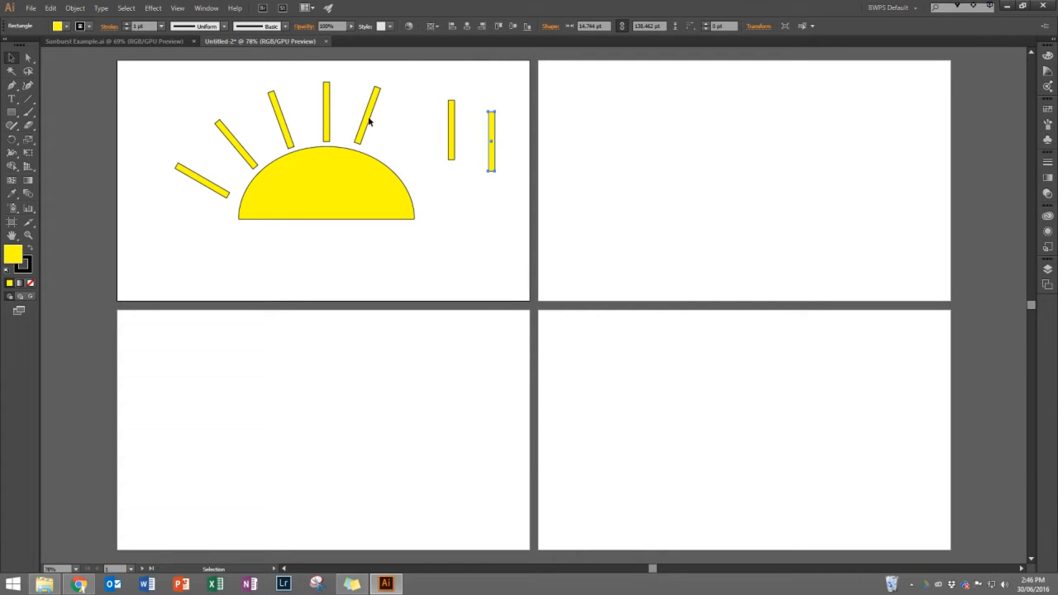
pyautogui.moveTo(369, 118); pyautogui.dragTo(370, 126)
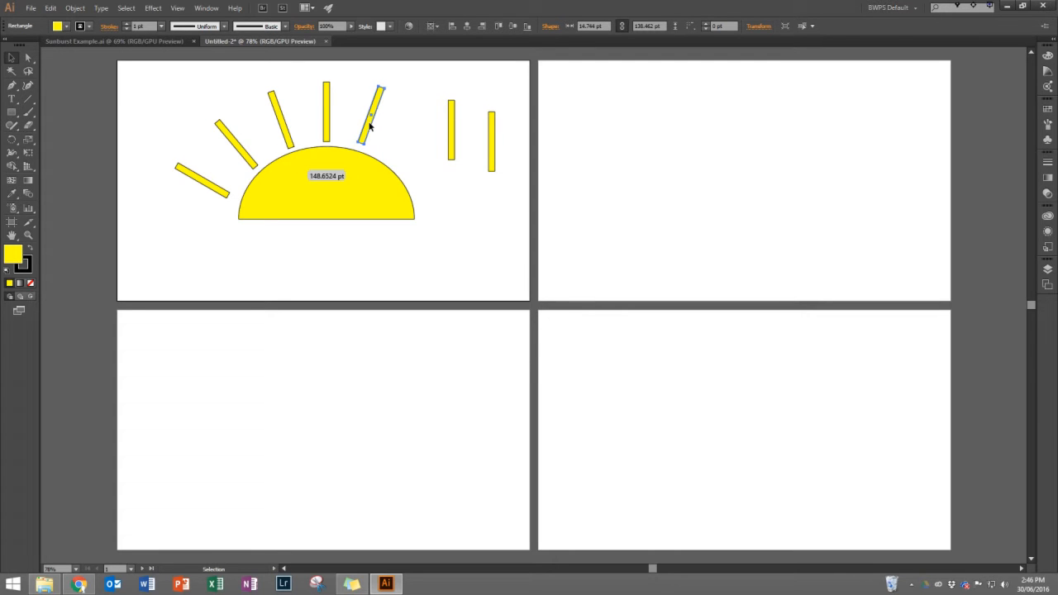
pyautogui.click(406, 144)
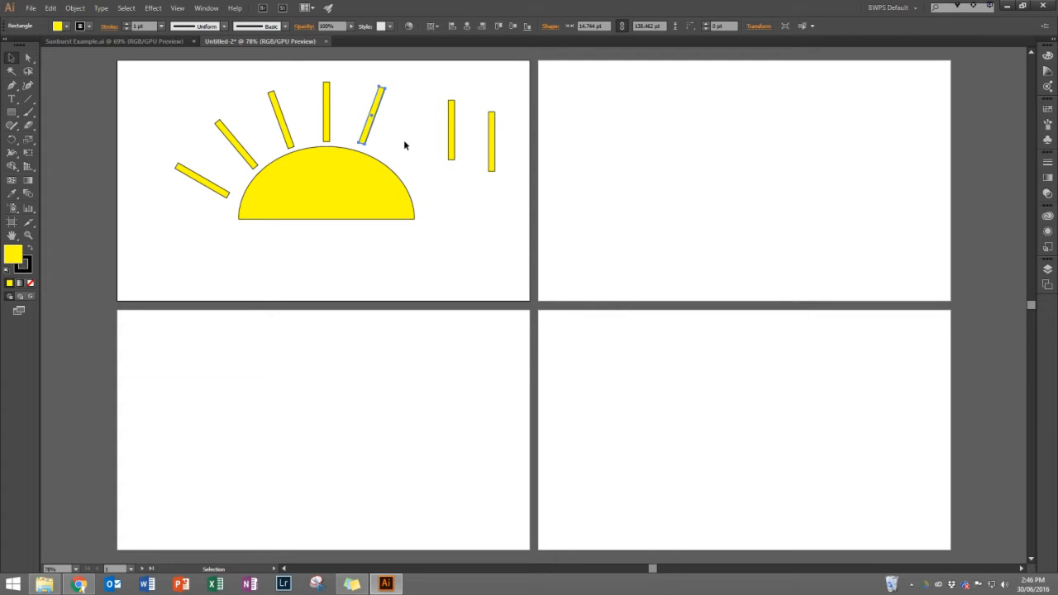
# - Rotate the nearer of the two set-aside right rays by -40° and place it along the sun's upper-right edge
pyautogui.click(451, 129)
pyautogui.click(87, 10)
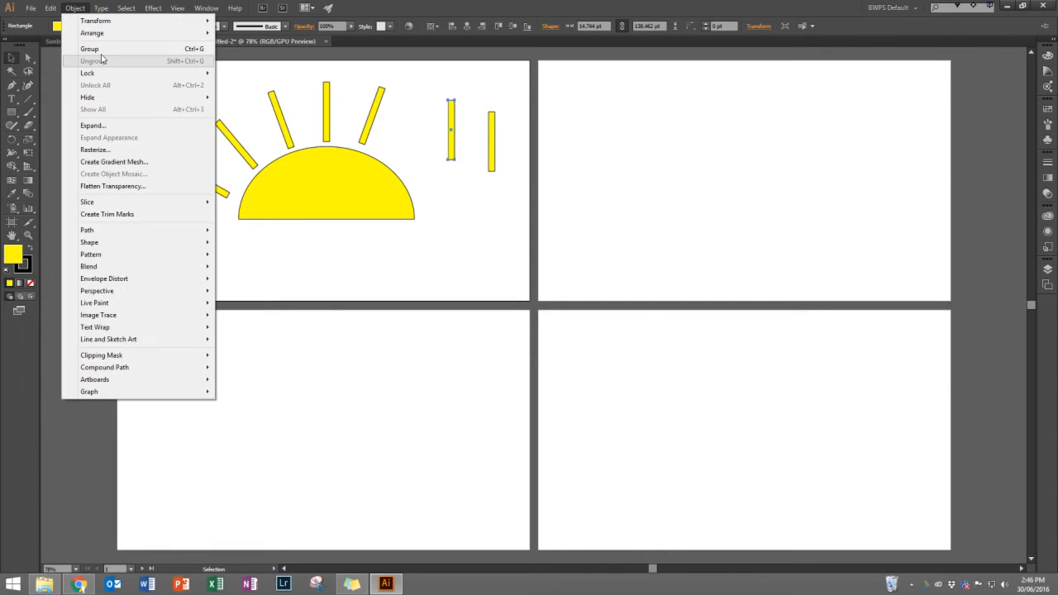
pyautogui.moveTo(120, 22)
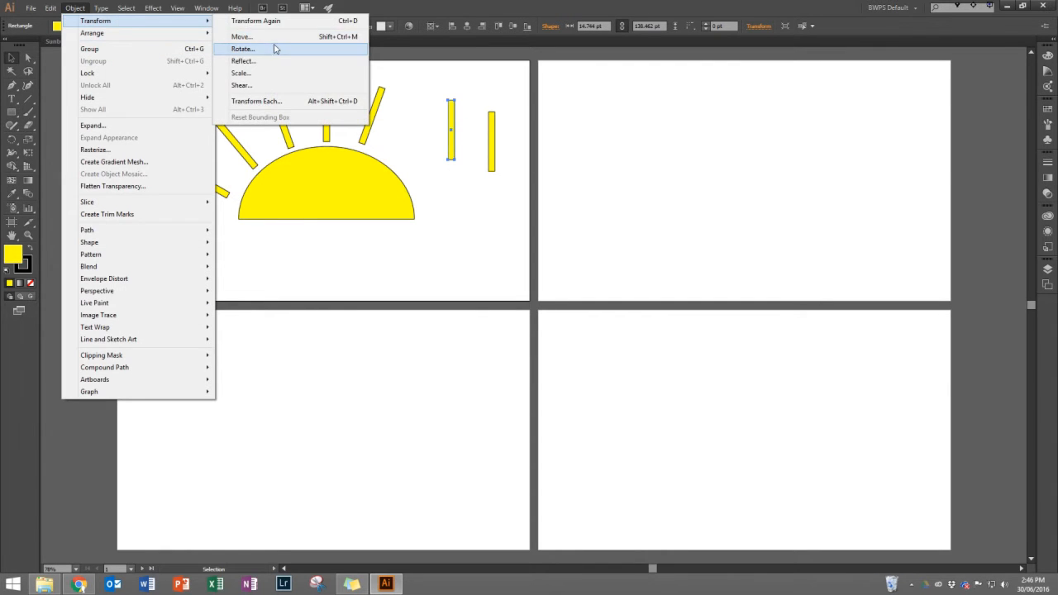
pyautogui.click(275, 49)
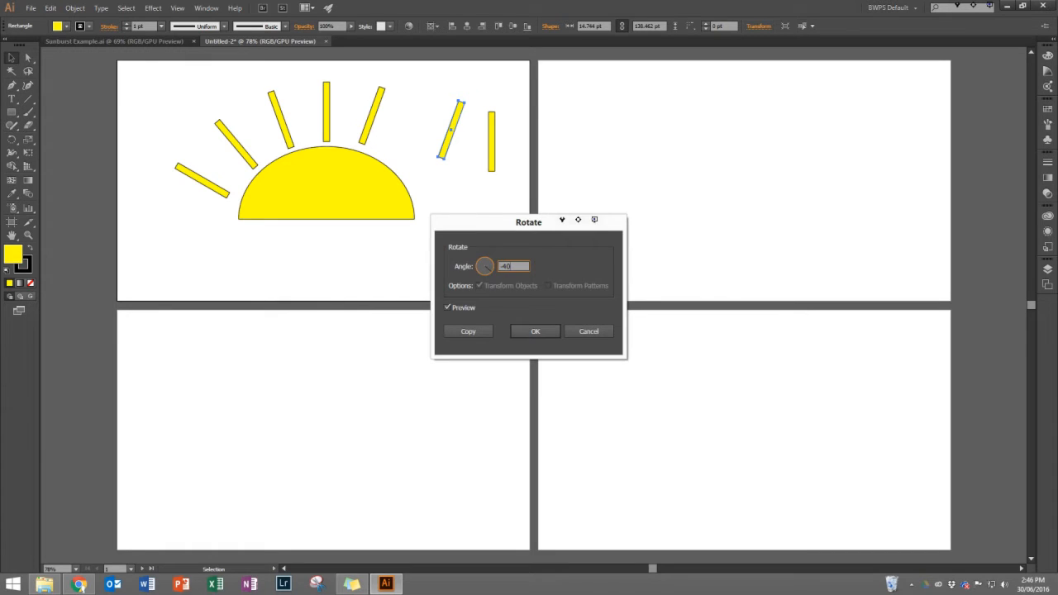
pyautogui.press('Return')
pyautogui.moveTo(455, 122); pyautogui.dragTo(424, 132)
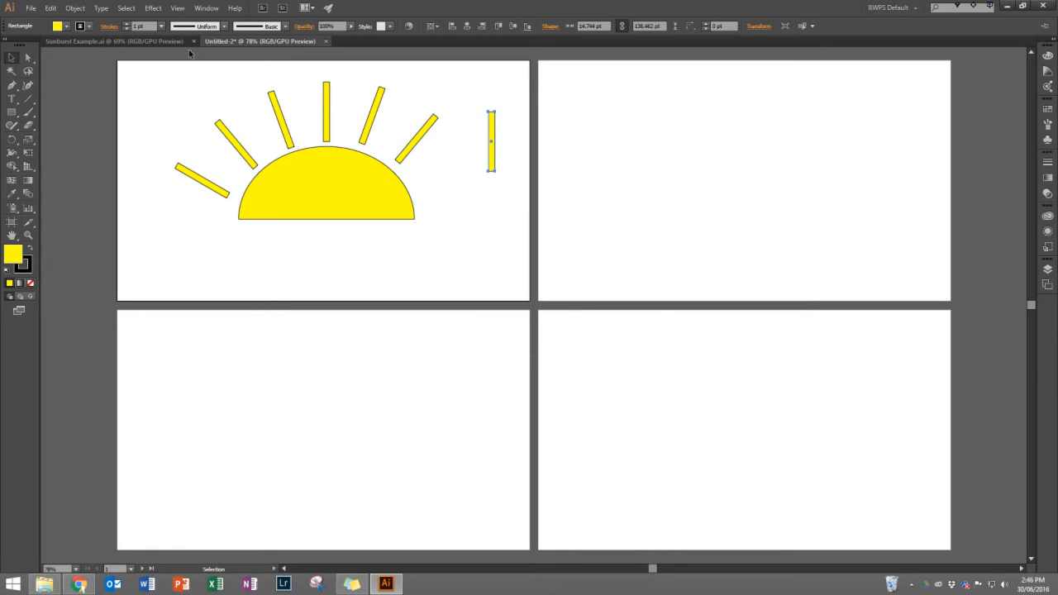
# - Rotate the last upright ray clockwise to mirror the outermost left ray, and place it beside the sun's right edge
pyautogui.click(74, 9)
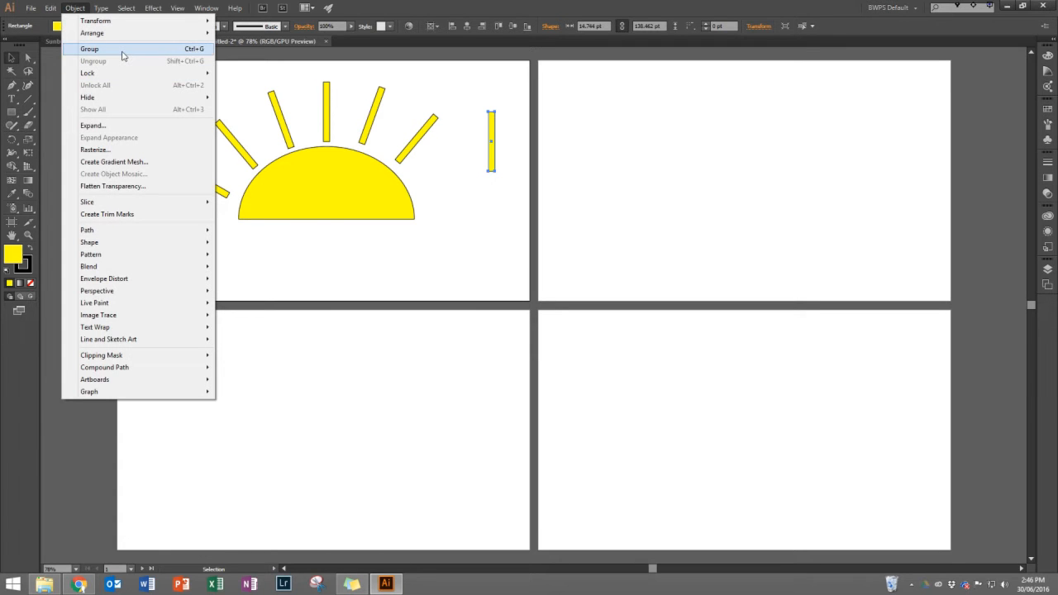
pyautogui.moveTo(128, 22)
pyautogui.click(267, 52)
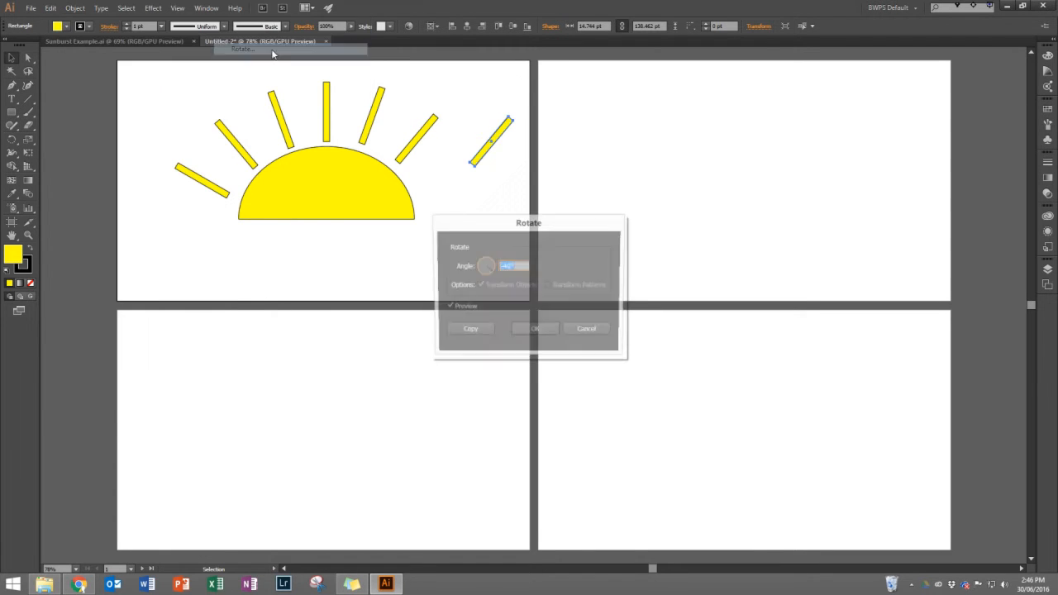
pyautogui.write('2')
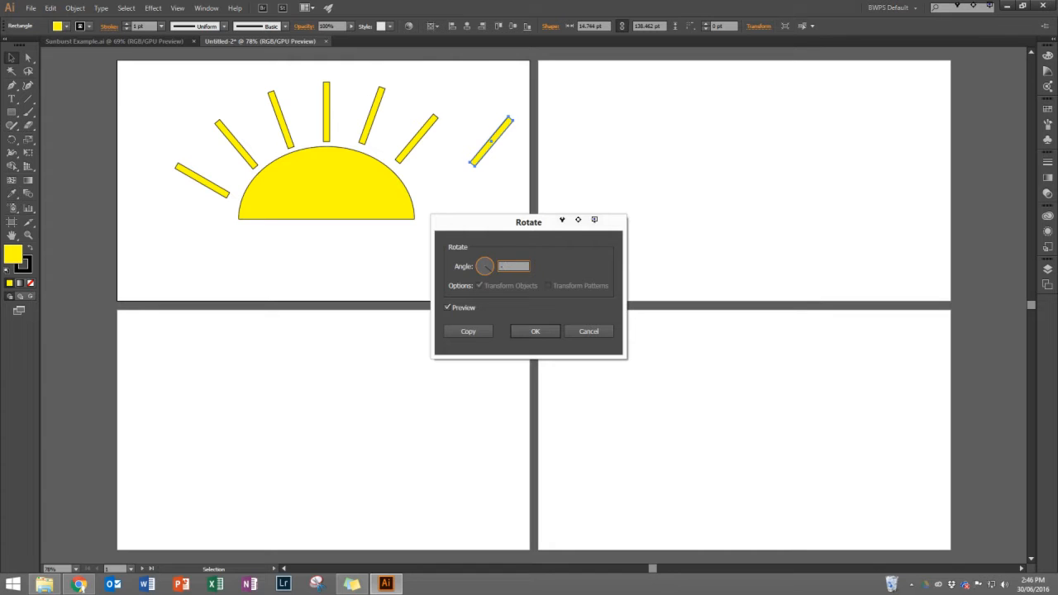
pyautogui.press('Return')
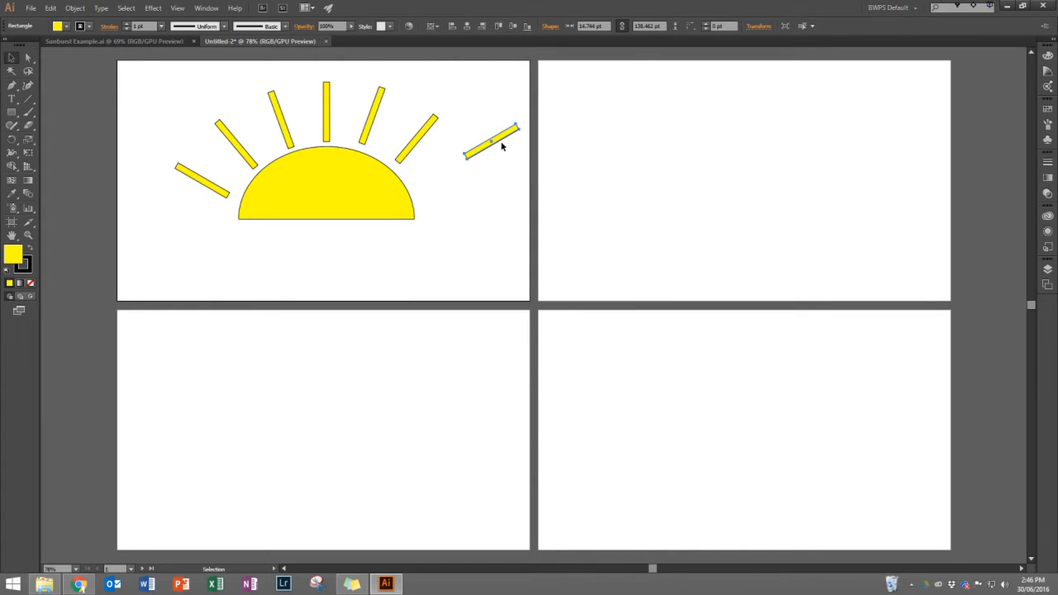
pyautogui.moveTo(503, 135); pyautogui.dragTo(456, 177)
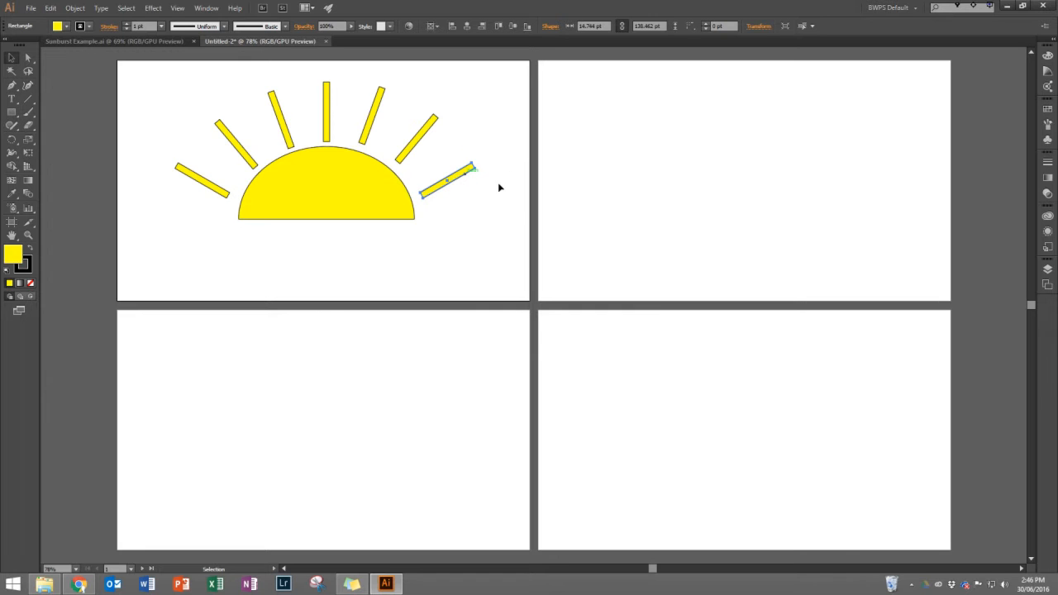
pyautogui.click(509, 180)
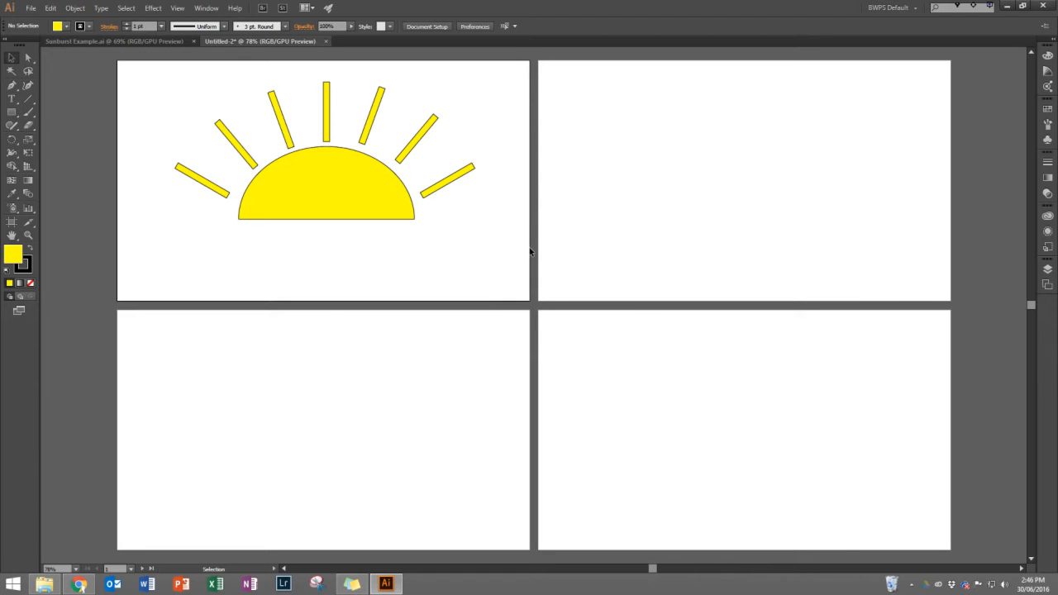
# - Duplicate the lowest ray on each side of the sun and place each copy just below its original
pyautogui.click(211, 190)
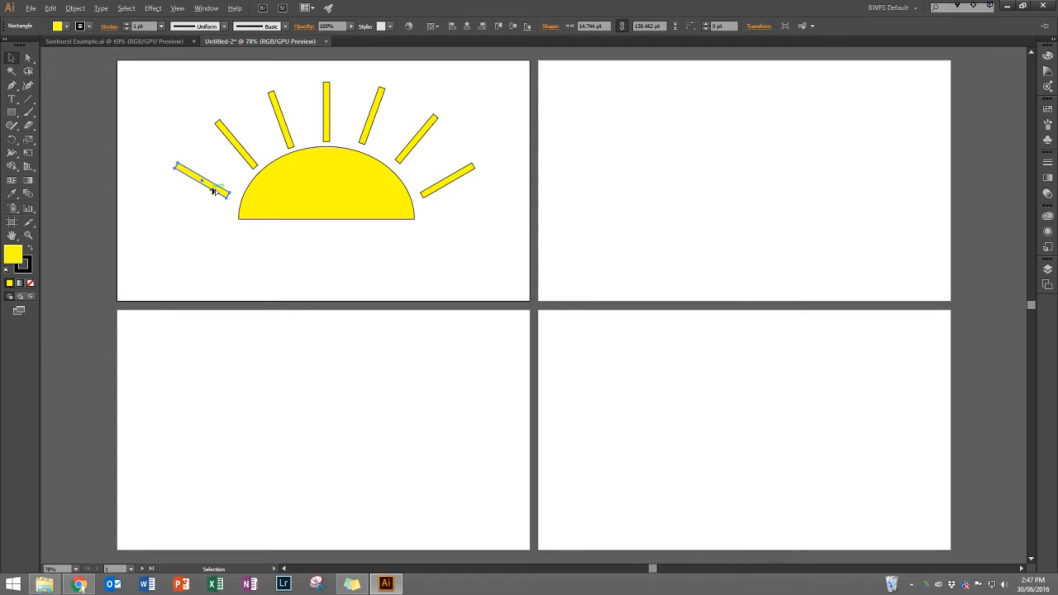
pyautogui.moveTo(211, 190); pyautogui.dragTo(207, 207)
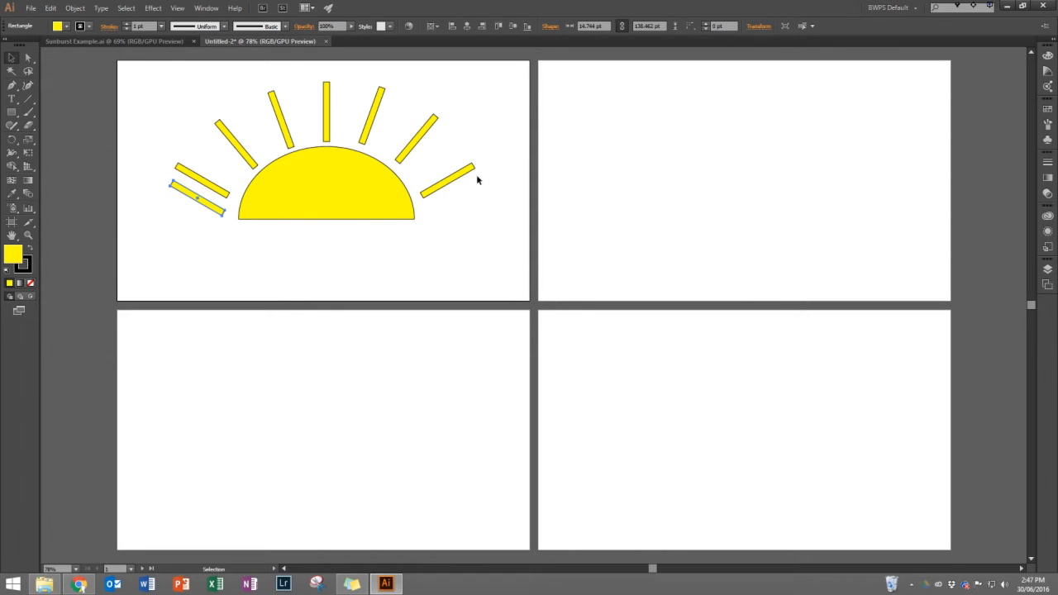
pyautogui.moveTo(462, 178); pyautogui.dragTo(467, 198)
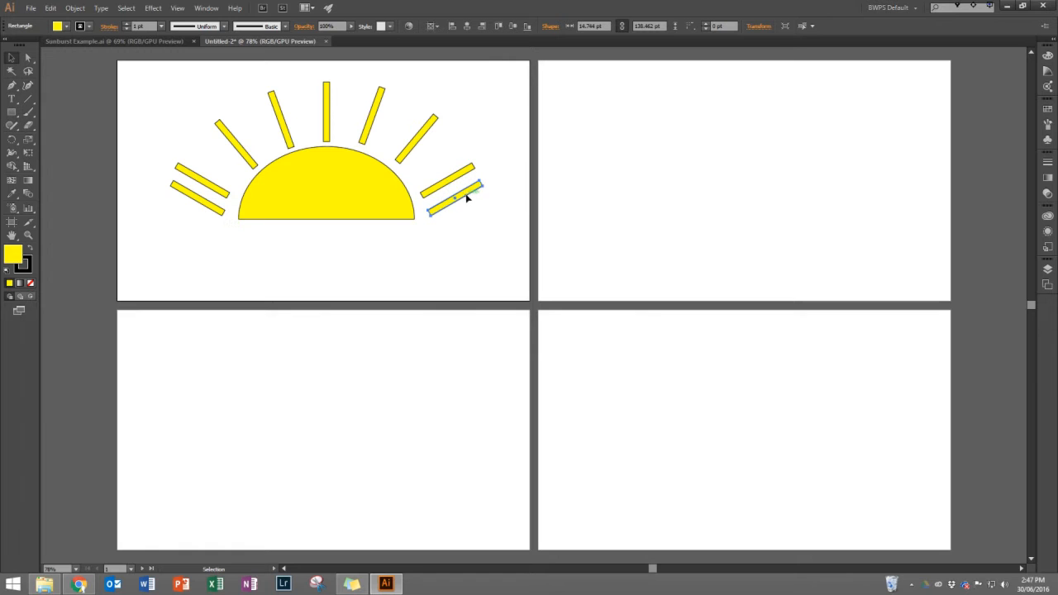
# - Rotate the duplicated left ray by 30° so it lies horizontal, and move it down to the level of the sun's base
pyautogui.click(215, 212)
pyautogui.click(76, 8)
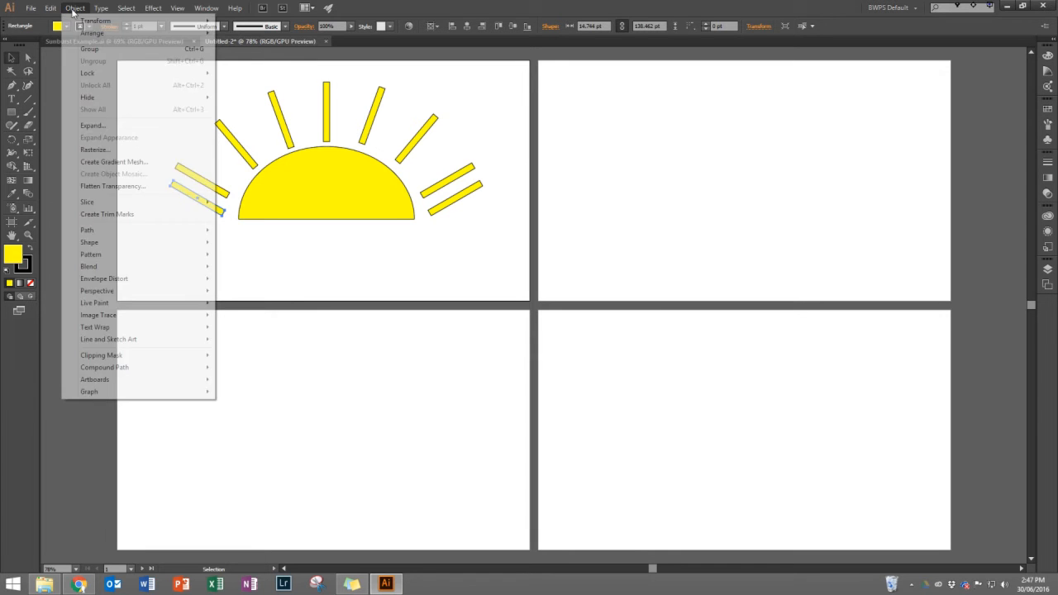
pyautogui.moveTo(99, 20)
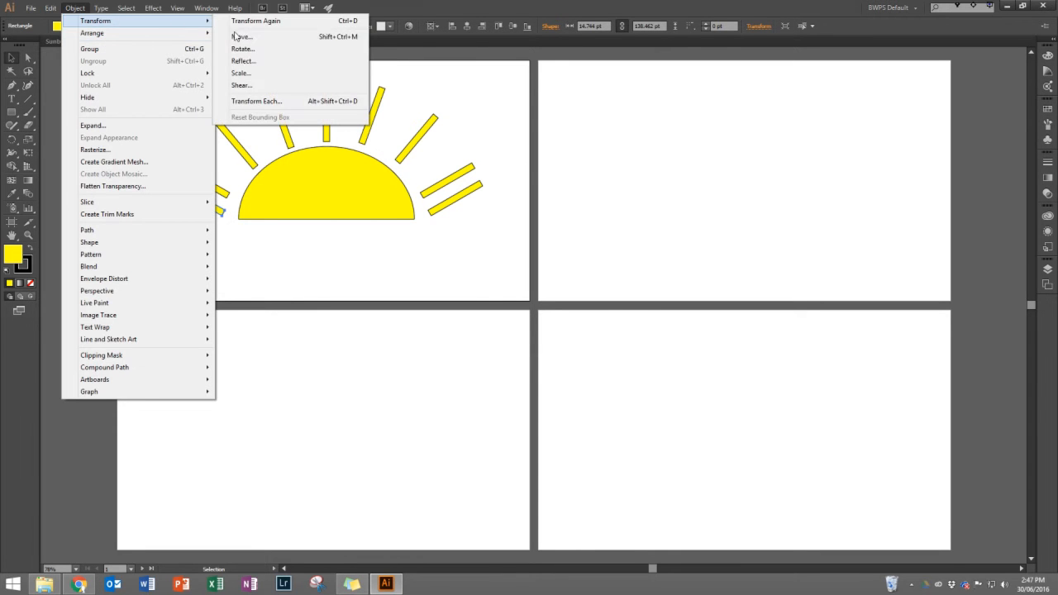
pyautogui.click(244, 55)
pyautogui.write('30')
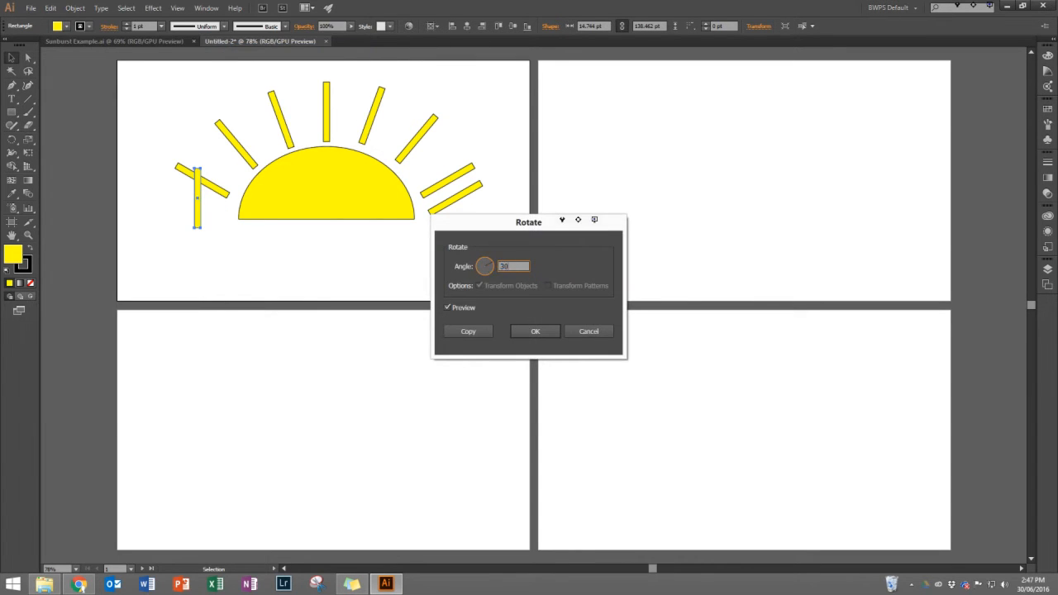
pyautogui.press('Return')
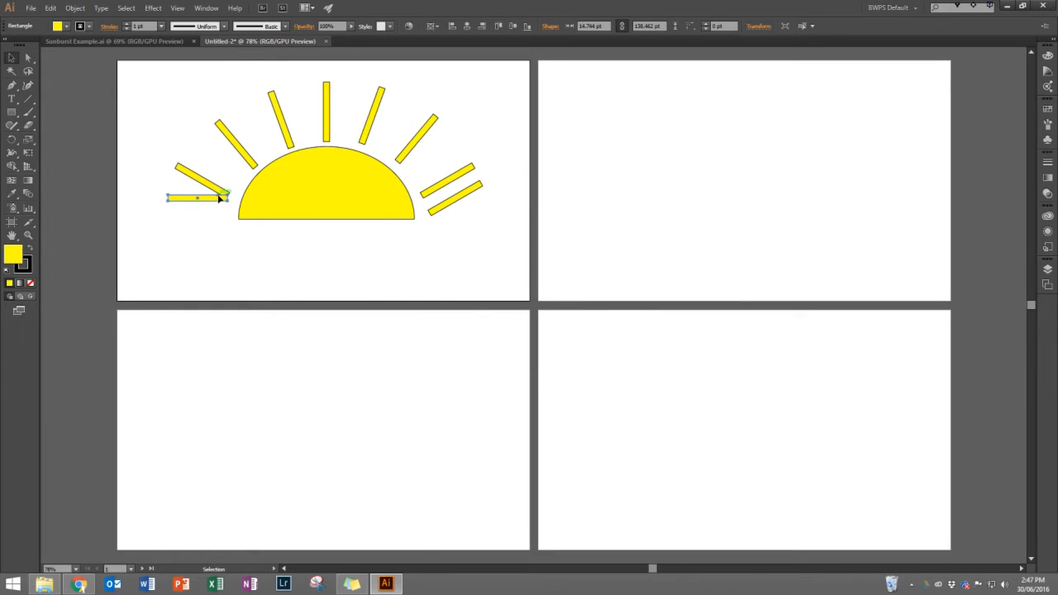
pyautogui.moveTo(208, 203); pyautogui.dragTo(209, 216)
# - Rotate the duplicated right ray by -30° so it lies horizontal, and align it with the sun's base opposite the left one
pyautogui.click(453, 201)
pyautogui.click(101, 7)
pyautogui.moveTo(75, 7)
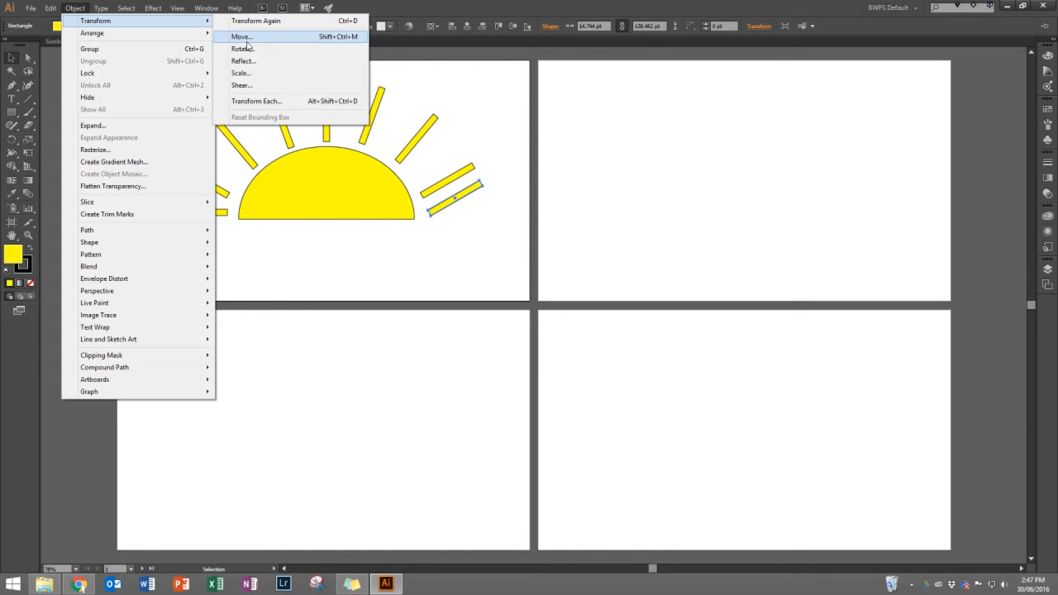
pyautogui.click(246, 49)
pyautogui.write('-')
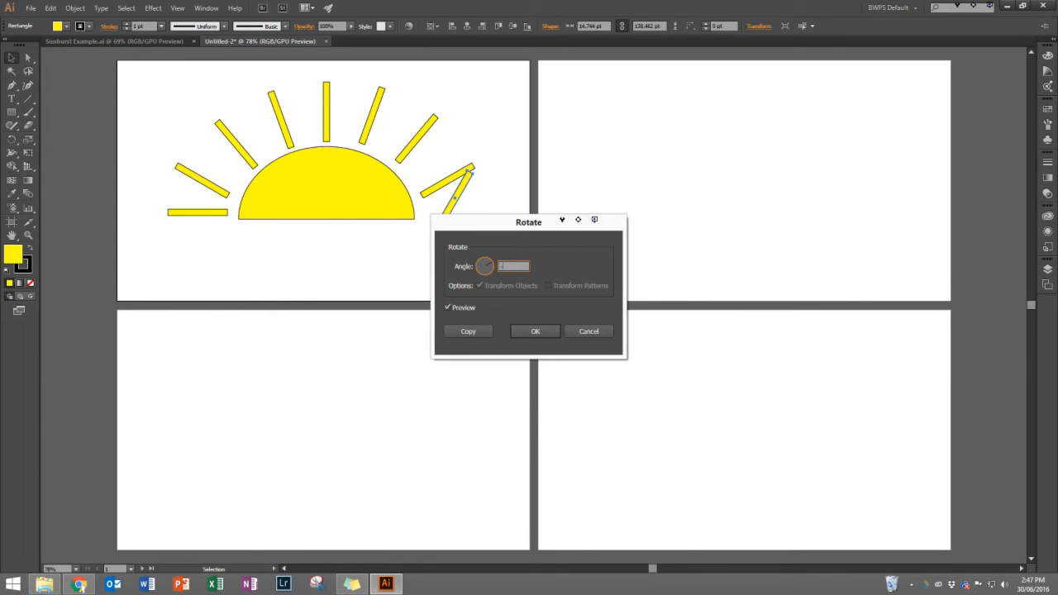
pyautogui.write('30')
pyautogui.press('Return')
pyautogui.moveTo(480, 201); pyautogui.dragTo(477, 214)
pyautogui.click(516, 183)
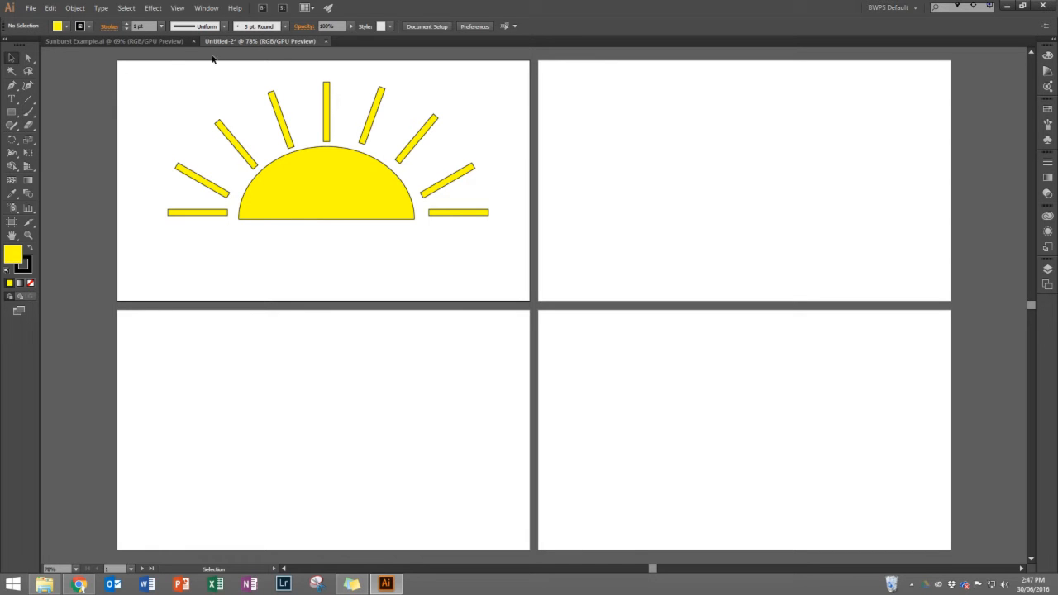
# - Move the half sun together with all its rays slightly down on the first artboard
pyautogui.moveTo(134, 71); pyautogui.dragTo(490, 246)
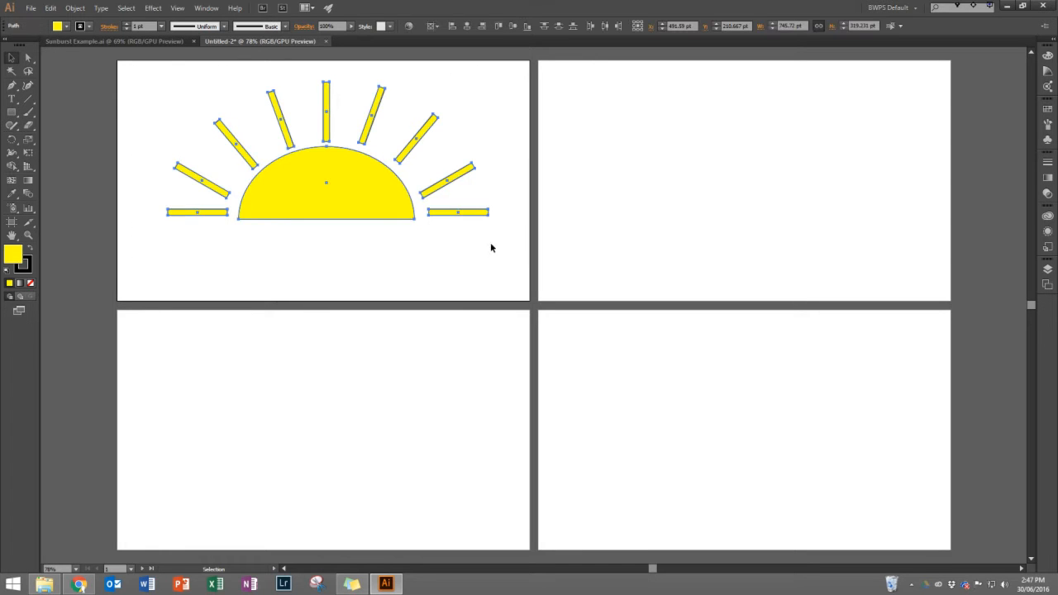
pyautogui.moveTo(367, 187)
pyautogui.mouseDown()
pyautogui.moveTo(357, 203)
pyautogui.moveTo(368, 203)
pyautogui.mouseUp()
pyautogui.click(484, 124)
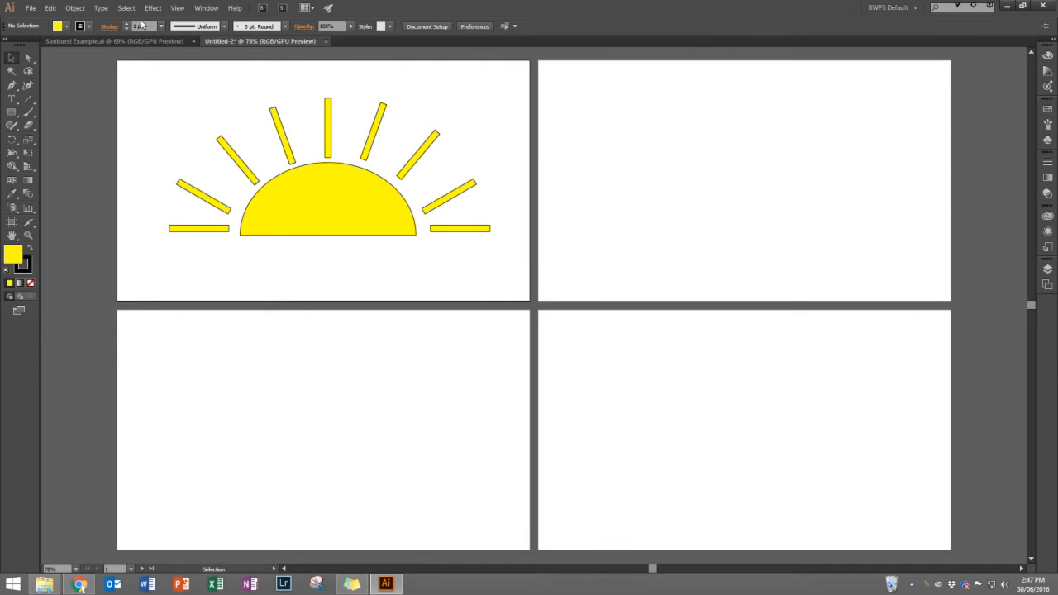
# - Add a text frame about 628 x 105 pt below the sun, enter "sunburst" in it, and select the word
pyautogui.click(13, 97)
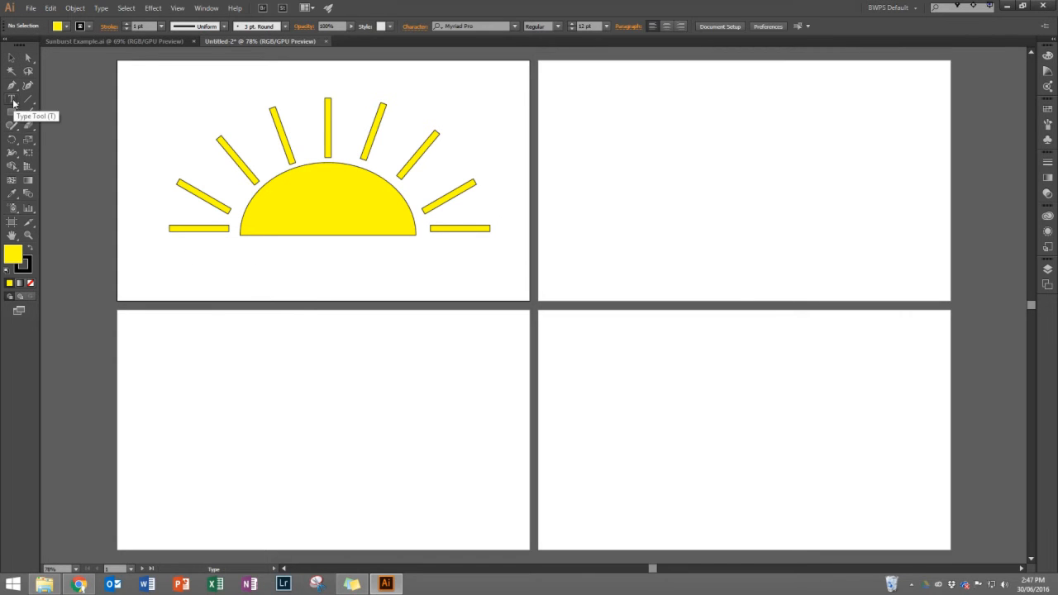
pyautogui.moveTo(195, 248); pyautogui.dragTo(466, 291)
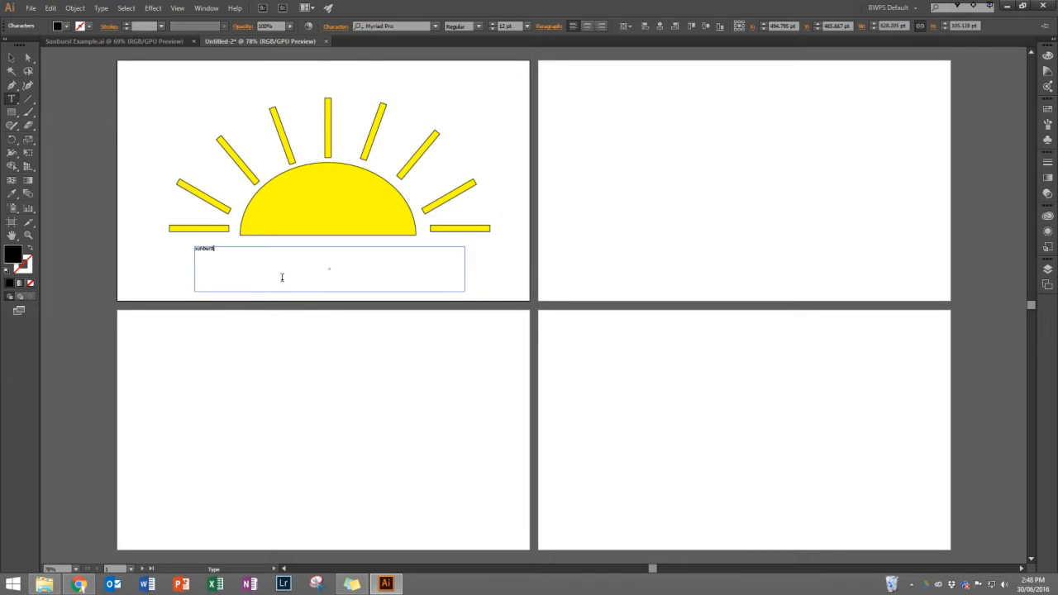
pyautogui.moveTo(215, 249); pyautogui.dragTo(188, 248)
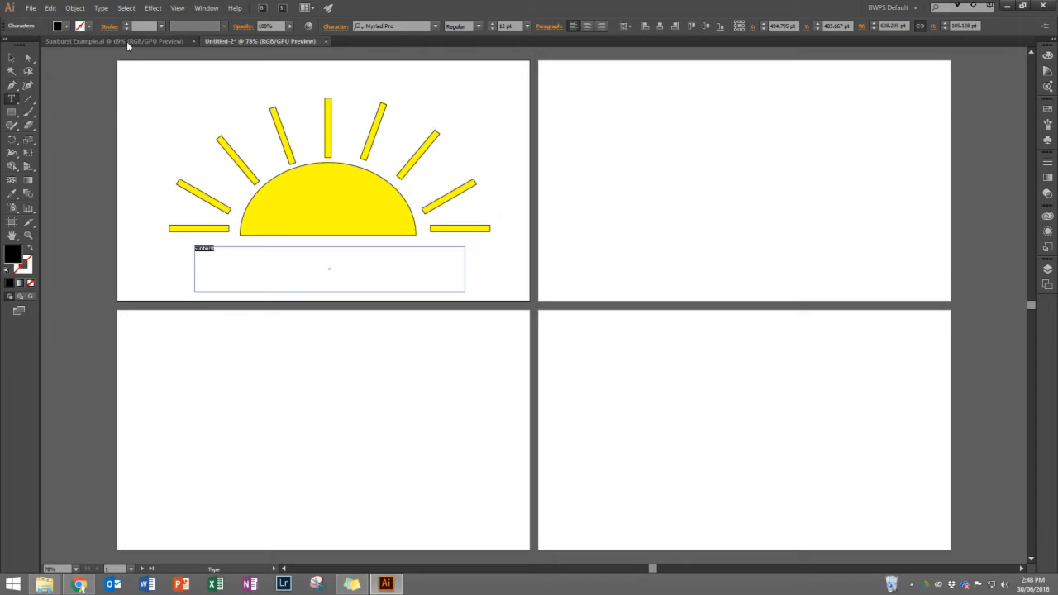
# - Enlarge the word "Sunburst" to a font size of 112 pt
pyautogui.click(527, 27)
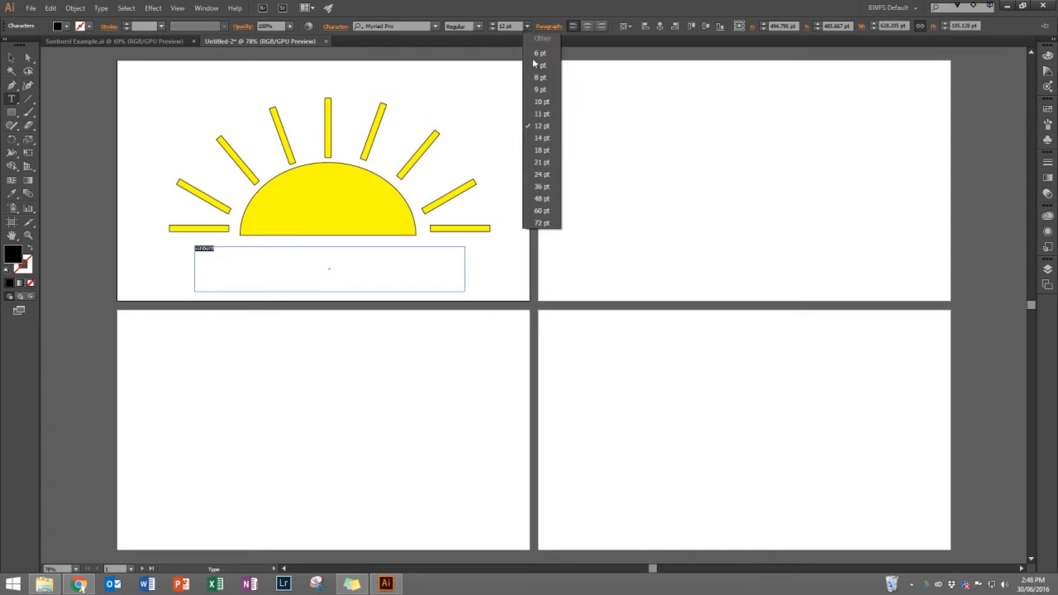
pyautogui.click(545, 213)
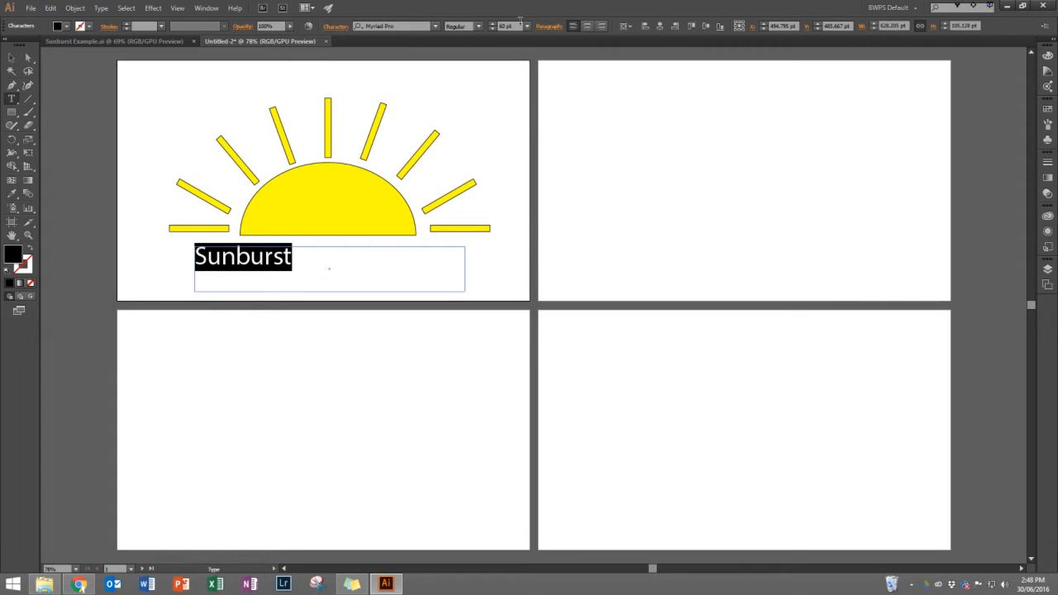
pyautogui.click(528, 27)
pyautogui.click(547, 223)
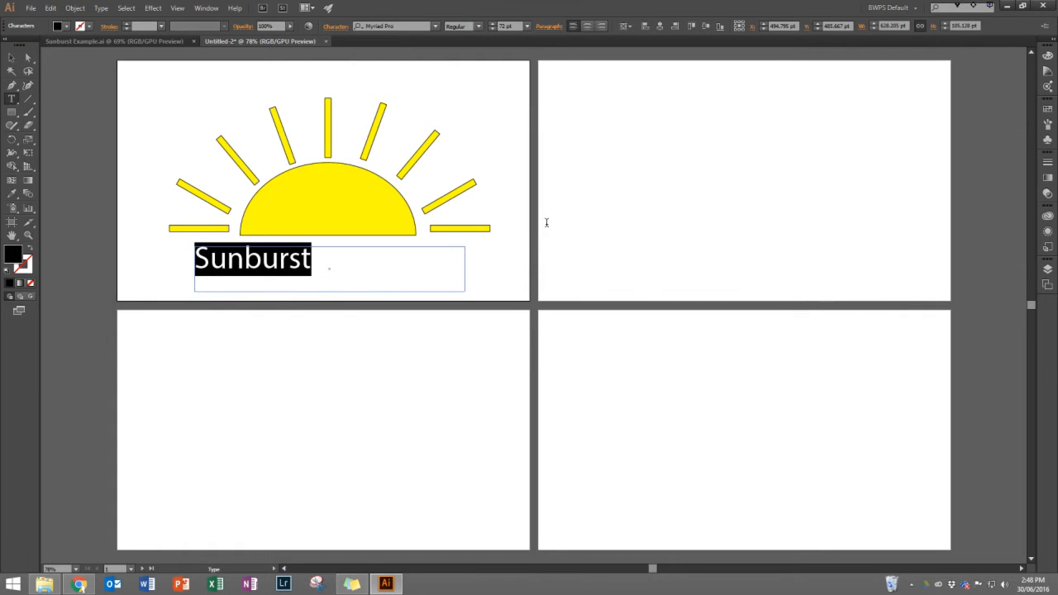
pyautogui.click(496, 27)
pyautogui.click(497, 28)
pyautogui.click(496, 27)
pyautogui.click(496, 28)
pyautogui.click(496, 27)
pyautogui.click(496, 27)
pyautogui.click(496, 27)
pyautogui.click(496, 27)
pyautogui.click(496, 27)
pyautogui.click(496, 28)
pyautogui.click(497, 27)
pyautogui.click(497, 27)
pyautogui.click(496, 27)
pyautogui.click(496, 27)
pyautogui.click(496, 27)
pyautogui.click(496, 27)
pyautogui.click(496, 28)
pyautogui.click(496, 28)
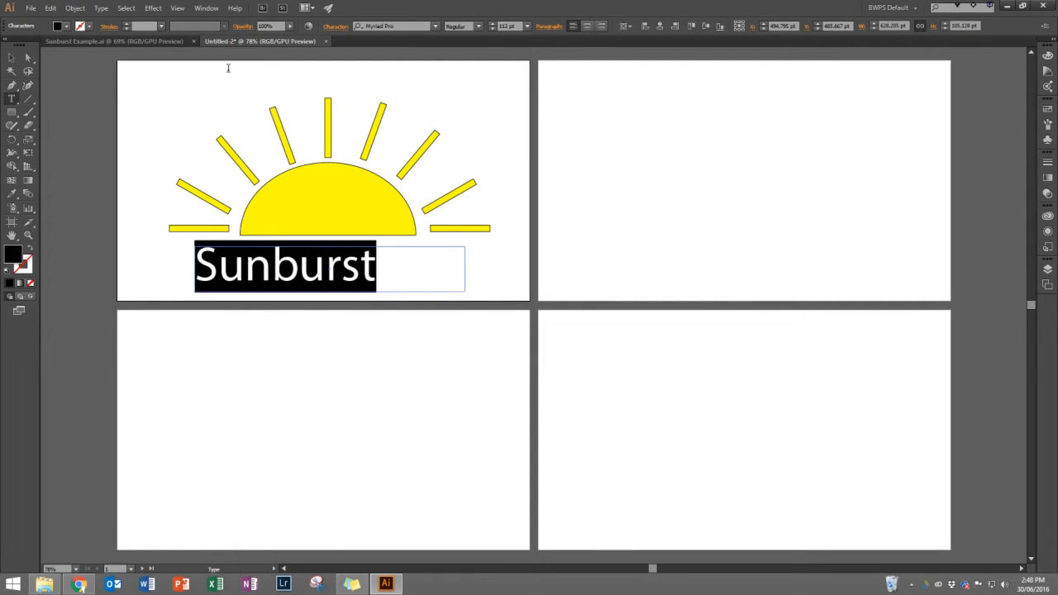
# - Move the word "Sunburst" so it sits centred beneath the half sun, and fill it with dark green
pyautogui.click(11, 58)
pyautogui.moveTo(272, 270); pyautogui.dragTo(344, 272)
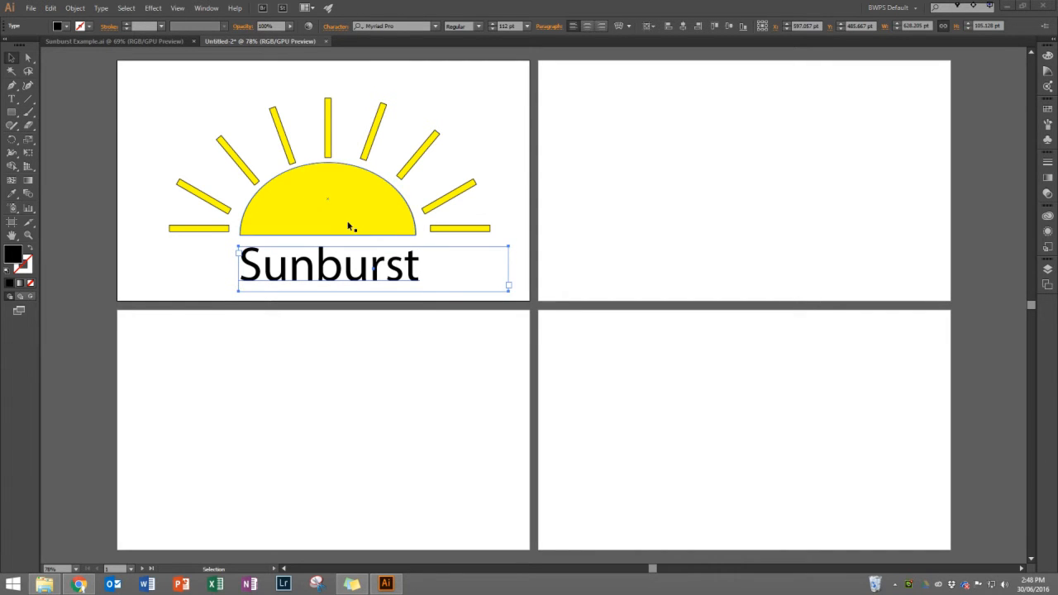
pyautogui.click(11, 98)
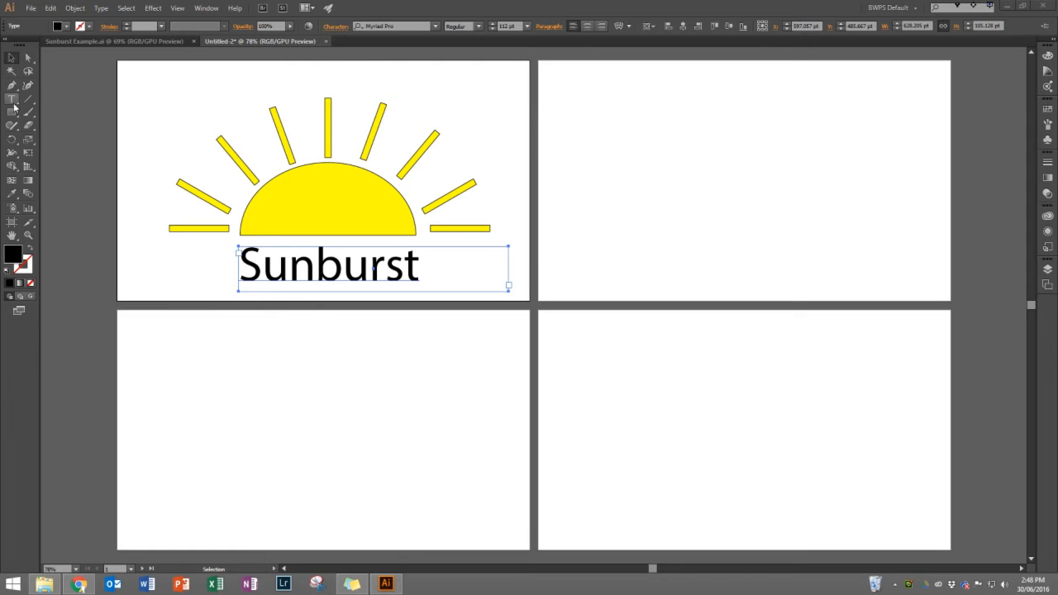
pyautogui.click(69, 27)
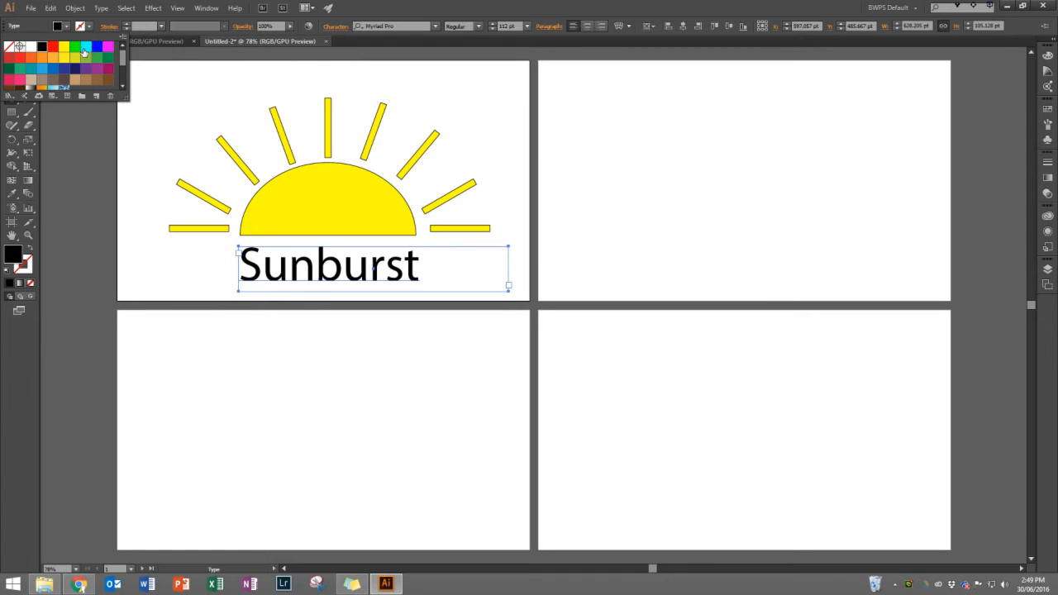
pyautogui.click(109, 60)
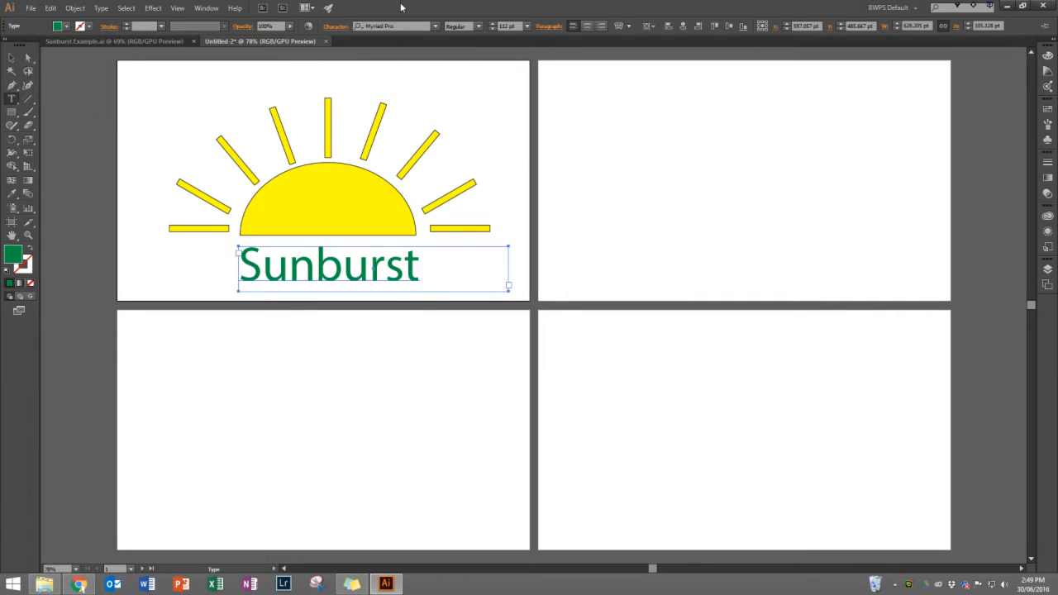
pyautogui.click(80, 91)
pyautogui.click(12, 57)
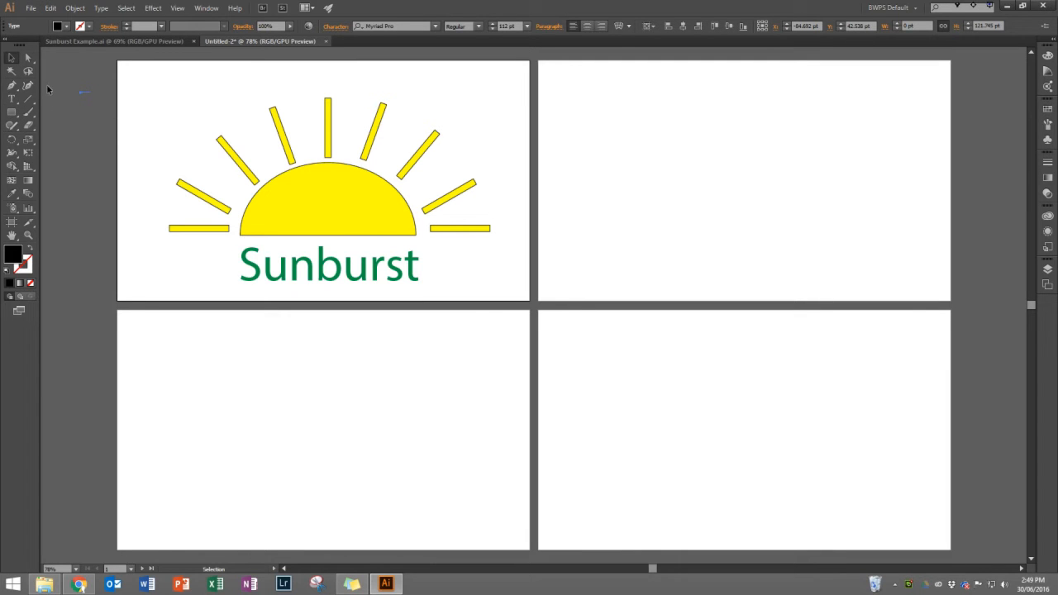
# - Draw a 960 x 560 pt rectangle covering the whole first artboard and fill it with orange
pyautogui.click(11, 113)
pyautogui.moveTo(115, 60); pyautogui.dragTo(530, 301)
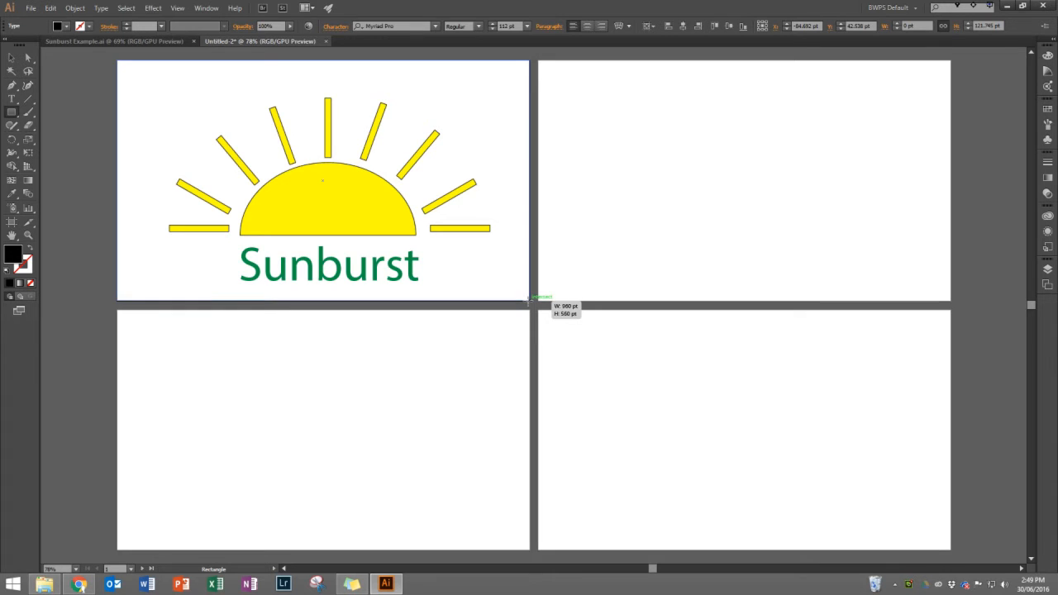
pyautogui.moveTo(528, 301); pyautogui.dragTo(529, 301)
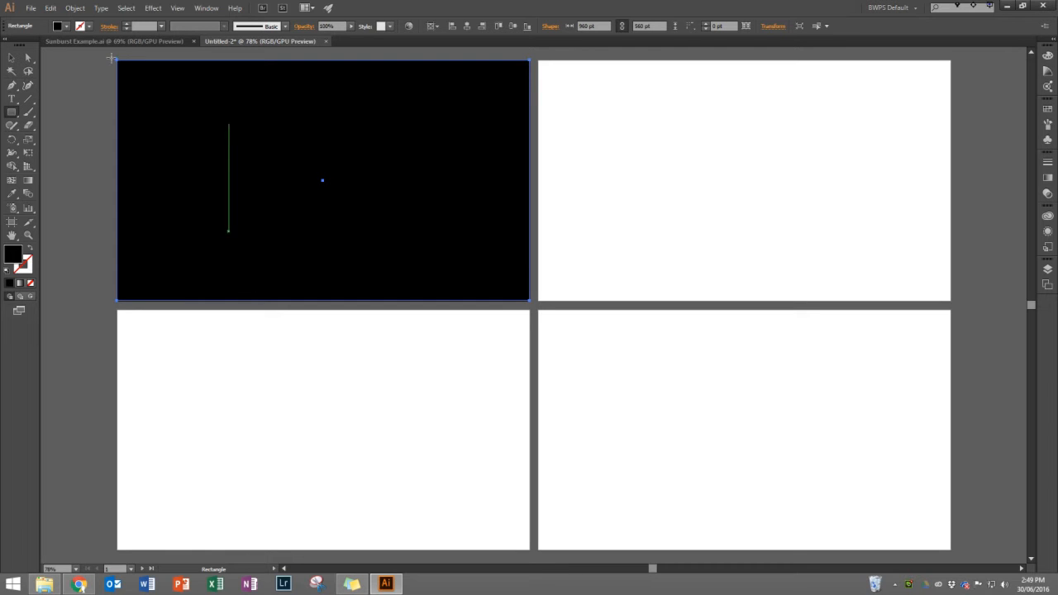
pyautogui.click(69, 25)
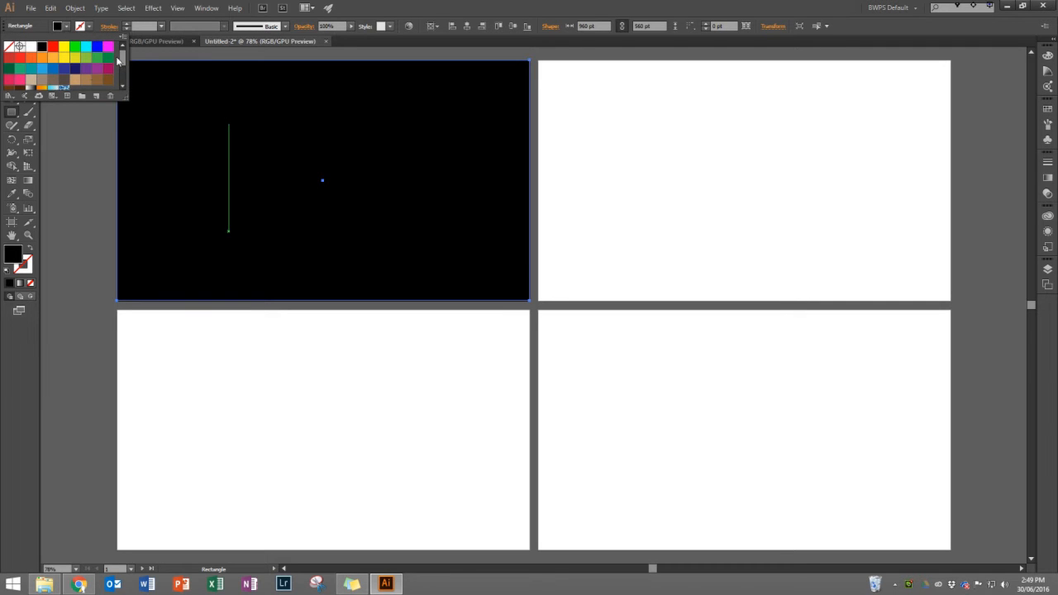
pyautogui.click(42, 59)
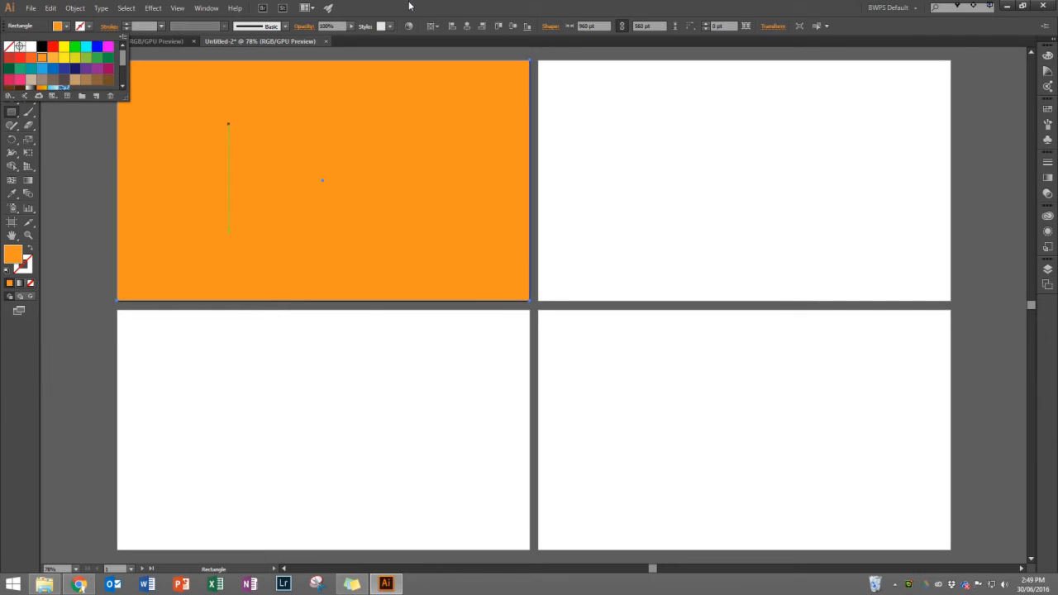
# - Send the orange rectangle to the back, behind the sun, rays and word, and deselect it
pyautogui.click(11, 57)
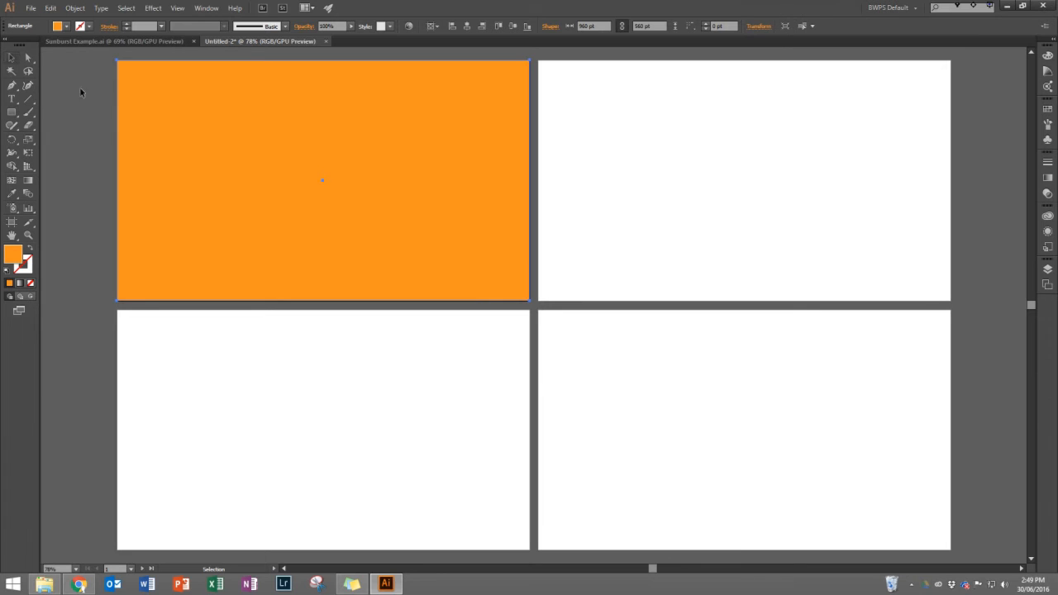
pyautogui.rightClick(265, 114)
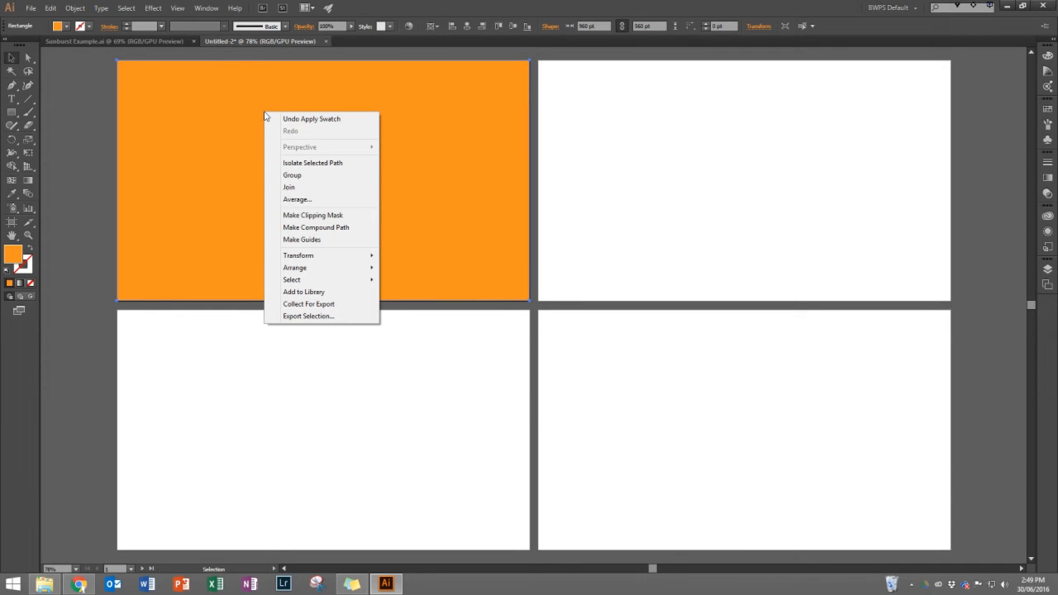
pyautogui.moveTo(349, 270)
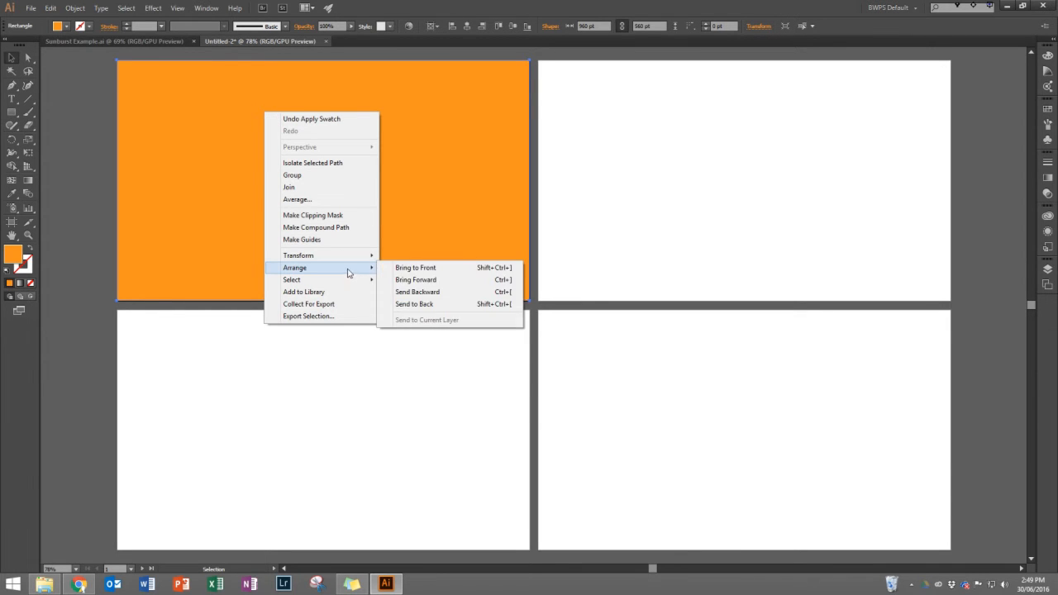
pyautogui.click(411, 304)
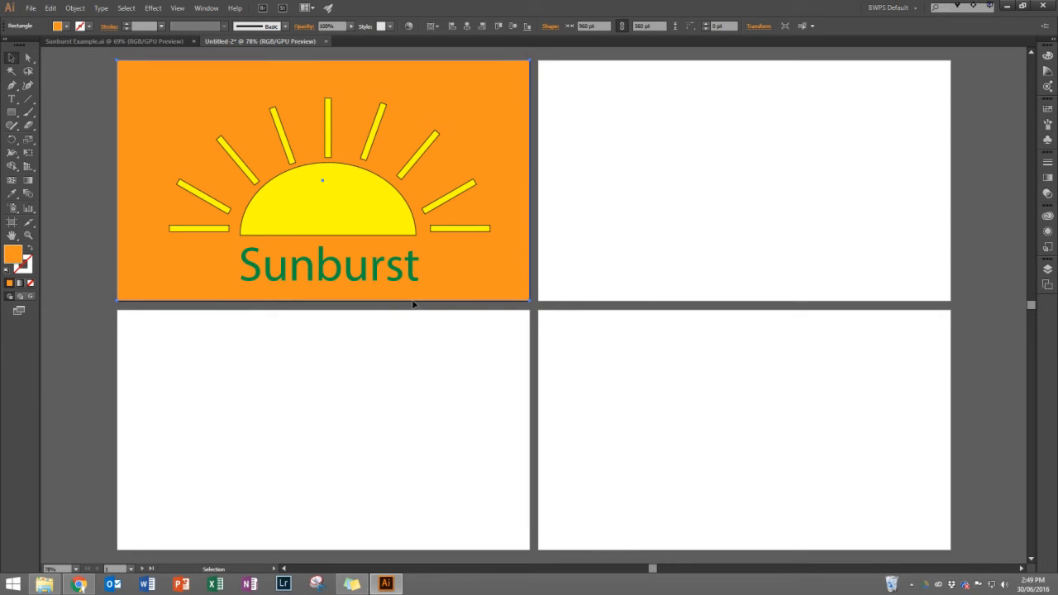
pyautogui.click(564, 113)
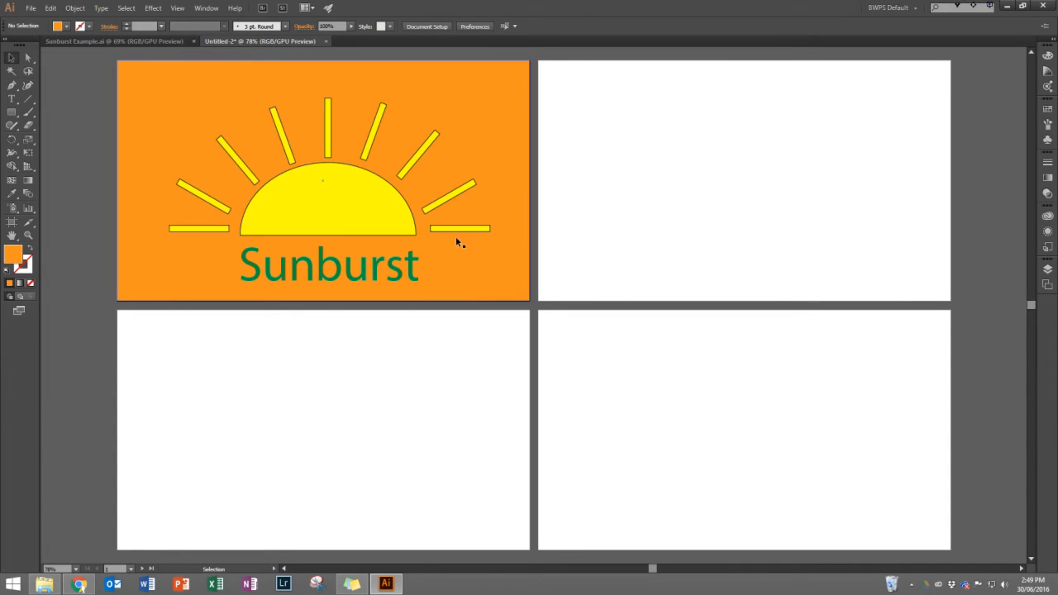
# - Remove the black stroke from the half sun and all nine rays together, and deselect them
pyautogui.click(287, 213)
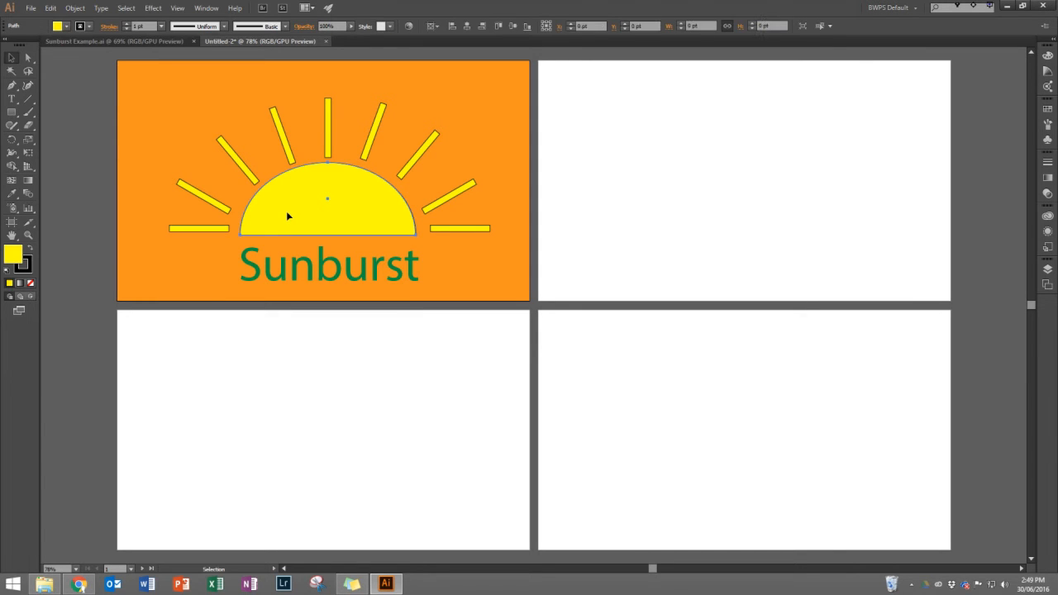
pyautogui.keyDown('shift'); pyautogui.click(220, 229); pyautogui.keyUp('shift')
pyautogui.keyDown('shift'); pyautogui.click(207, 203); pyautogui.keyUp('shift')
pyautogui.keyDown('shift'); pyautogui.click(255, 181); pyautogui.keyUp('shift')
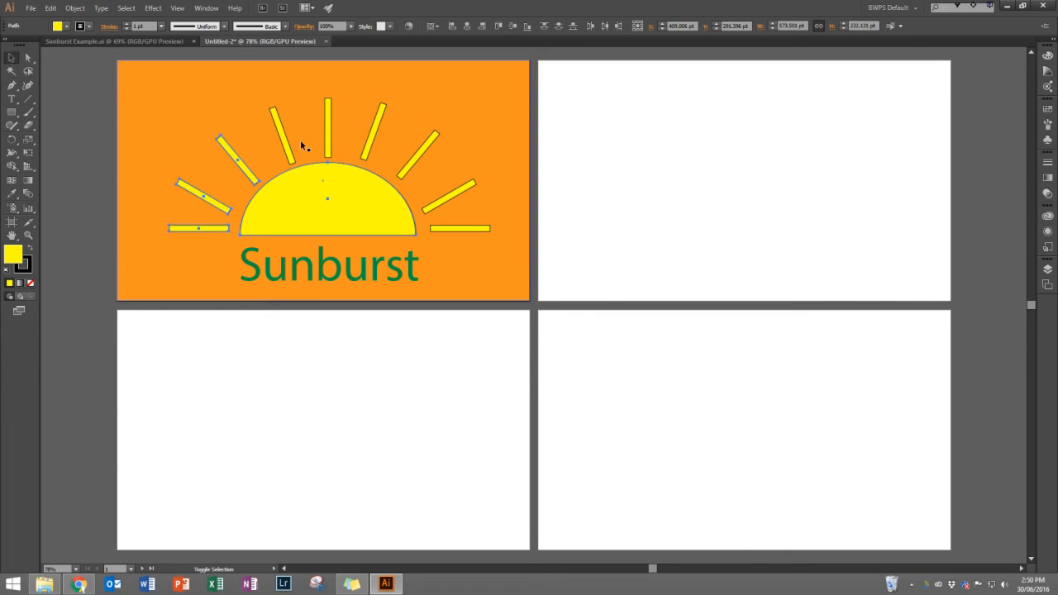
pyautogui.keyDown('shift'); pyautogui.click(288, 148); pyautogui.keyUp('shift')
pyautogui.keyDown('shift'); pyautogui.click(327, 147); pyautogui.keyUp('shift')
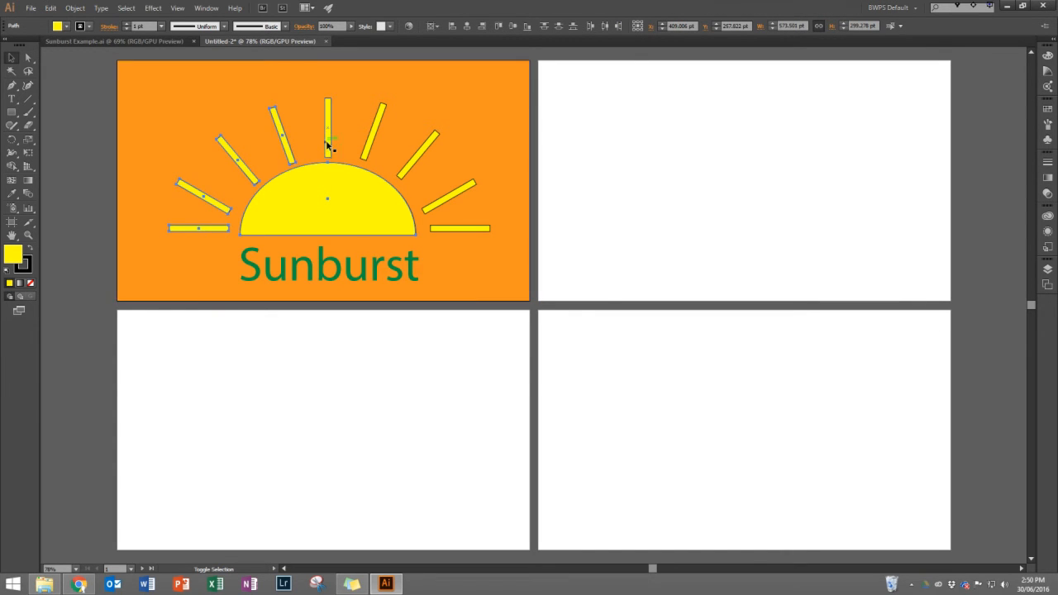
pyautogui.keyDown('shift'); pyautogui.click(371, 132); pyautogui.keyUp('shift')
pyautogui.keyDown('shift'); pyautogui.click(422, 151); pyautogui.keyUp('shift')
pyautogui.keyDown('shift'); pyautogui.click(470, 186); pyautogui.keyUp('shift')
pyautogui.keyDown('shift'); pyautogui.click(484, 228); pyautogui.keyUp('shift')
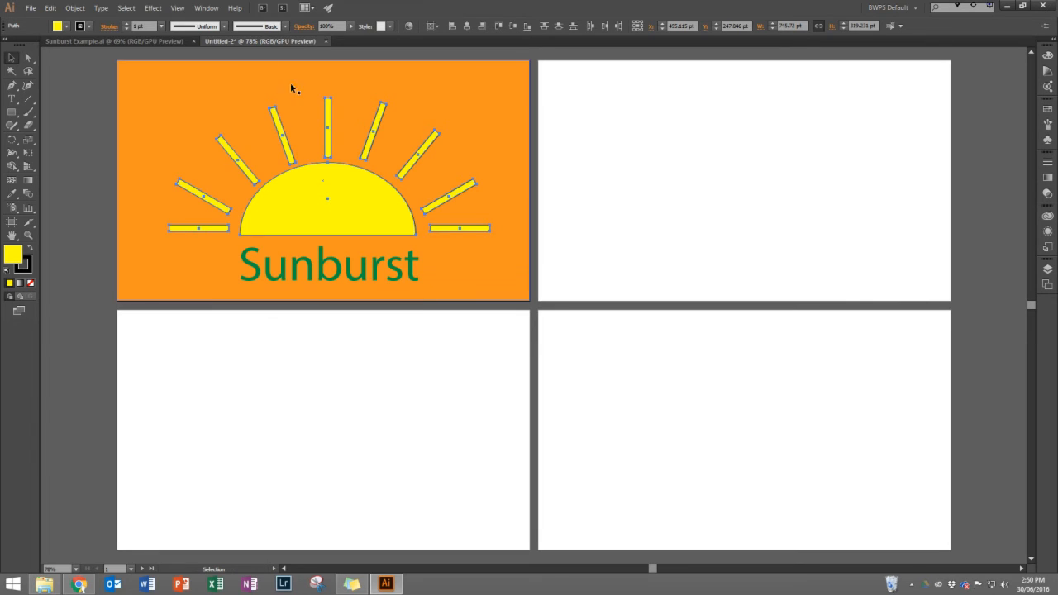
pyautogui.click(11, 112)
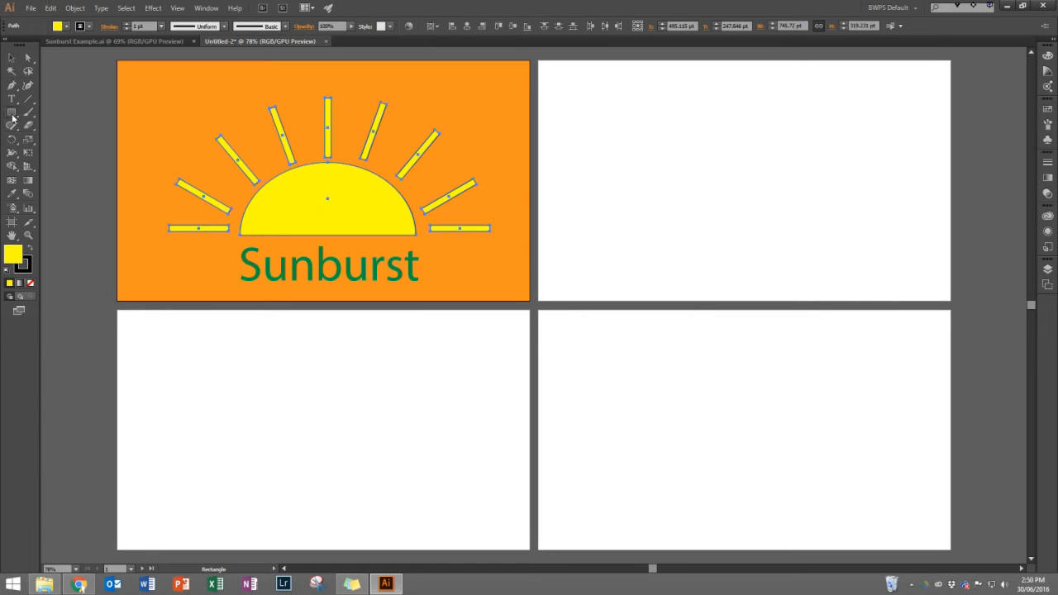
pyautogui.click(89, 28)
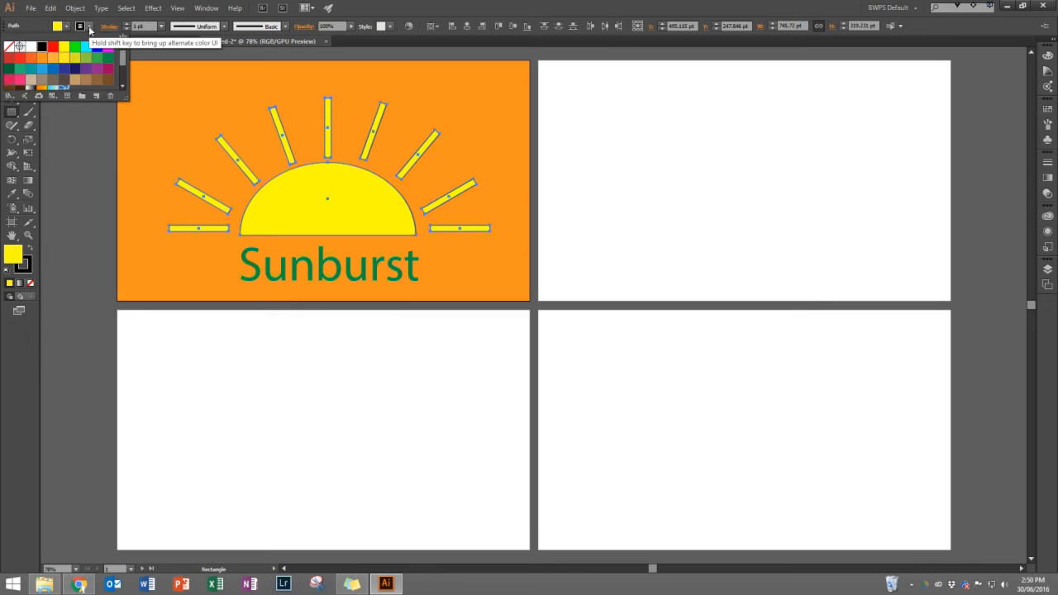
pyautogui.click(8, 47)
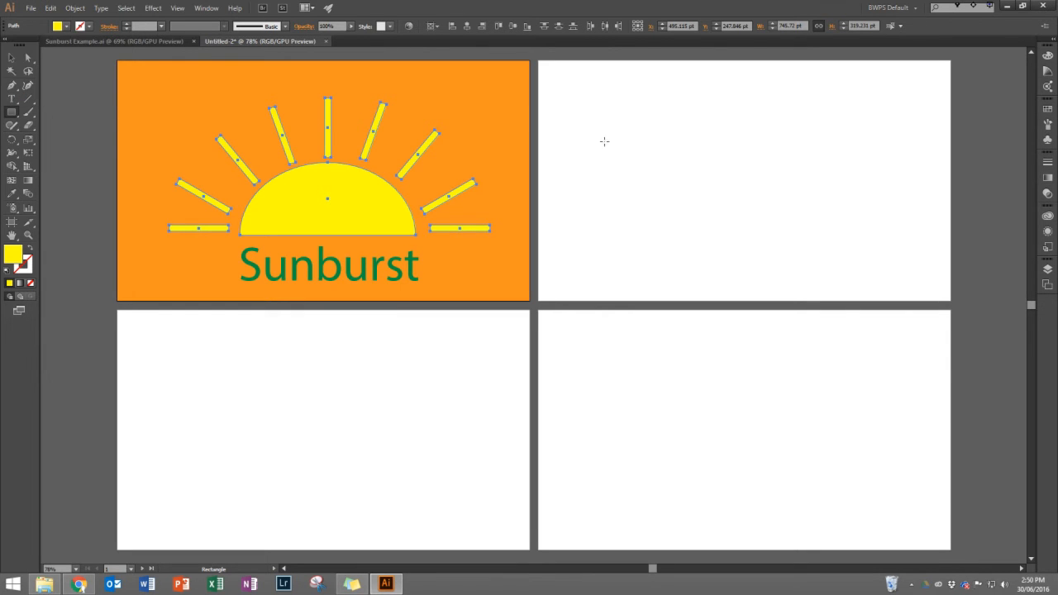
pyautogui.click(11, 58)
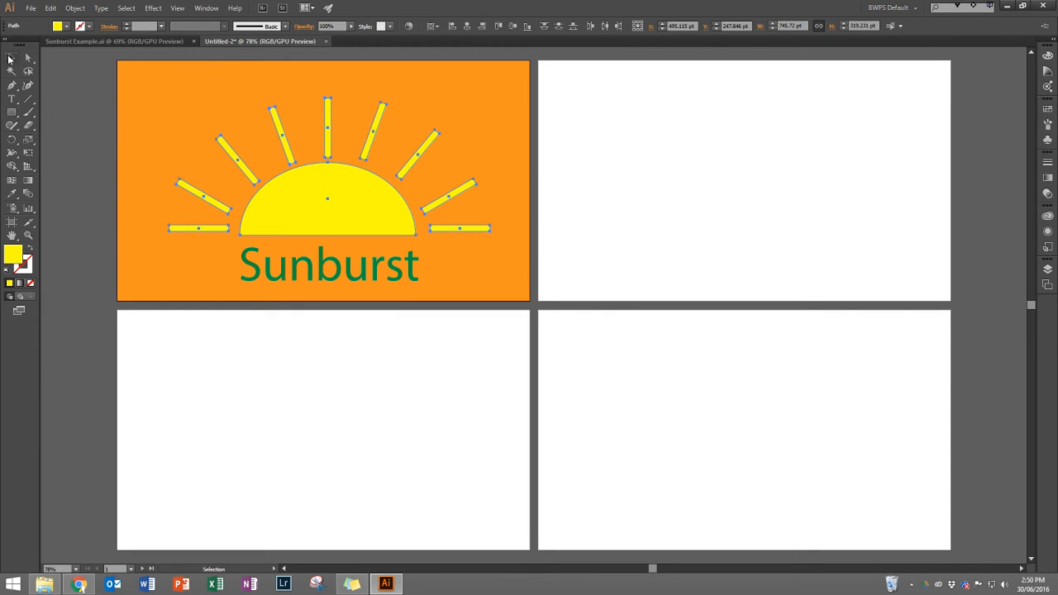
pyautogui.click(707, 160)
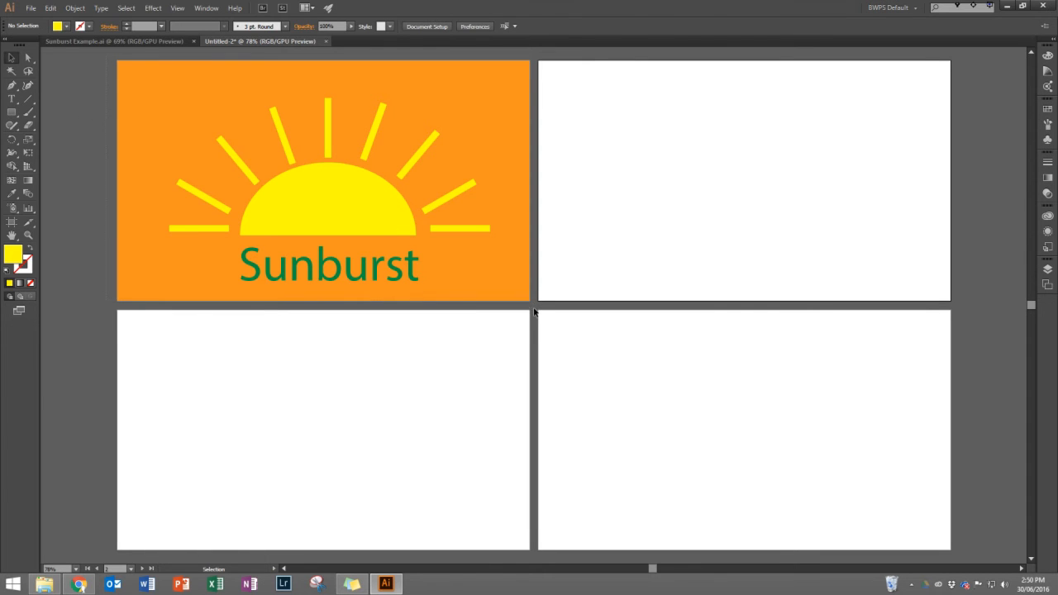
# - Copy the complete logo with its orange background and paste it exactly onto the second artboard, beside the original
pyautogui.hotkey('ctrl', 'a')
pyautogui.click(50, 7)
pyautogui.click(59, 60)
pyautogui.click(51, 7)
pyautogui.click(83, 73)
pyautogui.moveTo(534, 302); pyautogui.dragTo(749, 184)
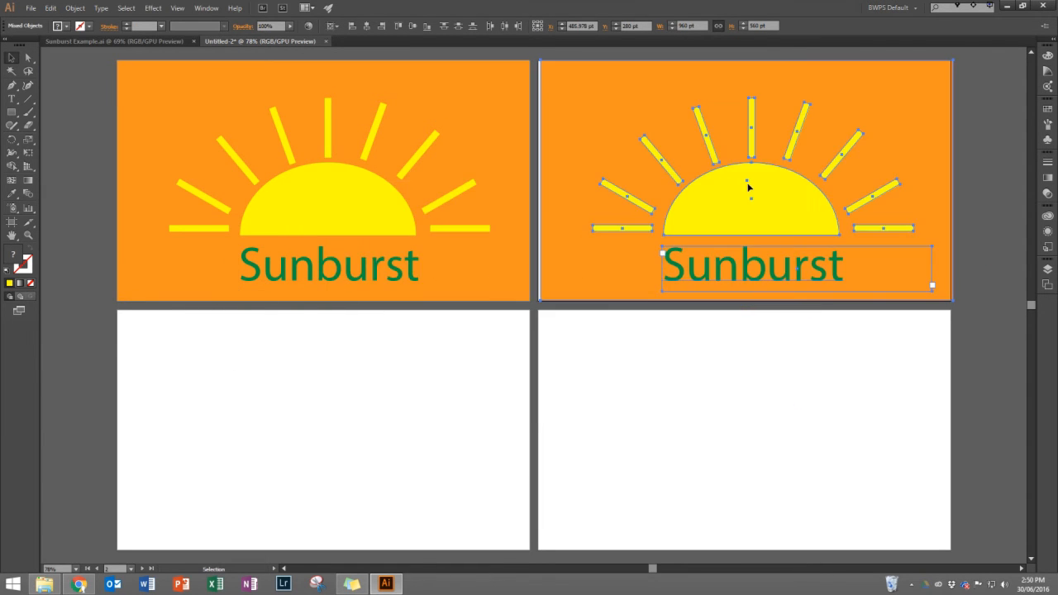
pyautogui.press('Left')
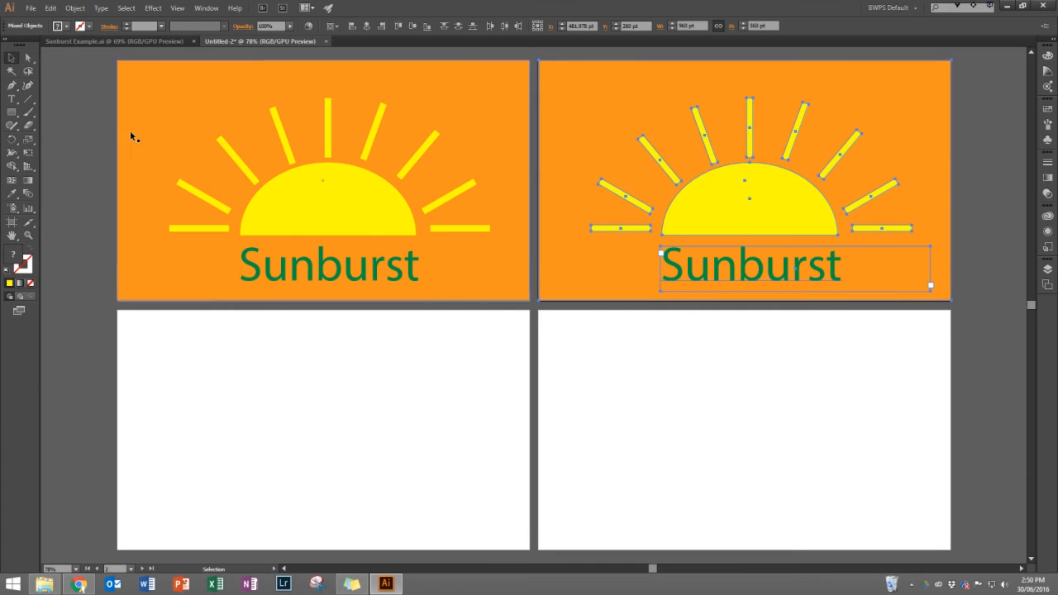
pyautogui.hotkey('ctrl', 'shift', 'a')
# - Paste another copy of the logo and align it with the third artboard, below the original
pyautogui.click(55, 10)
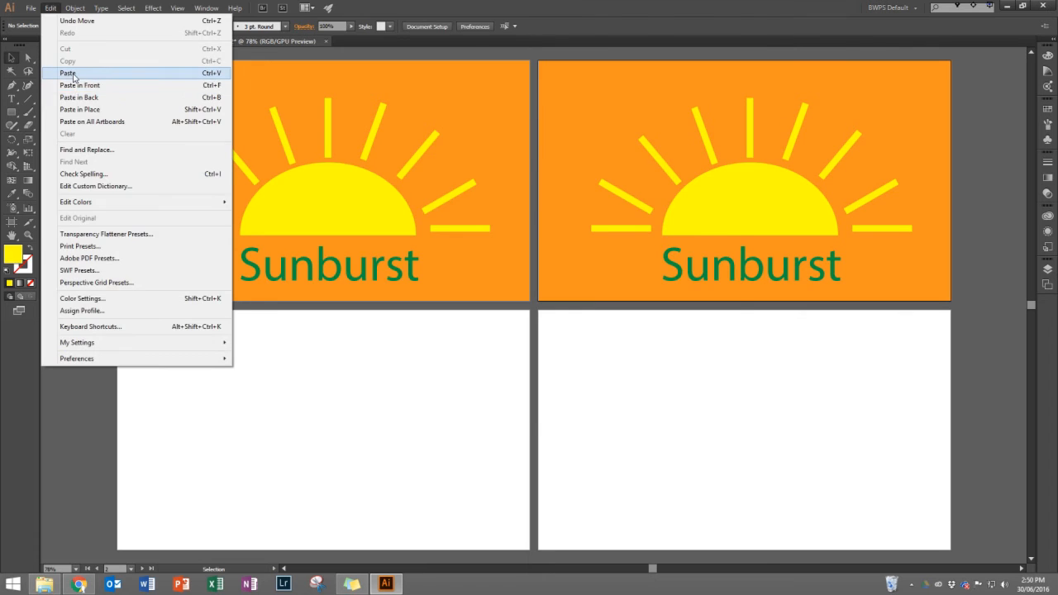
pyautogui.click(74, 74)
pyautogui.moveTo(512, 235); pyautogui.dragTo(308, 352)
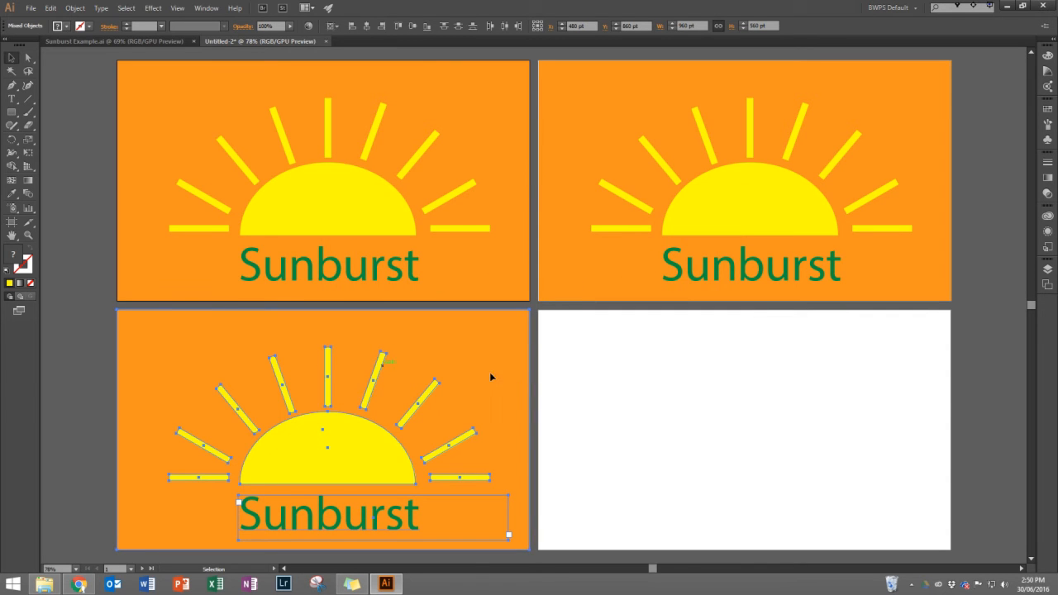
# - Paste one more copy of the logo, align it with the empty fourth artboard, and deselect it
pyautogui.click(50, 7)
pyautogui.click(67, 73)
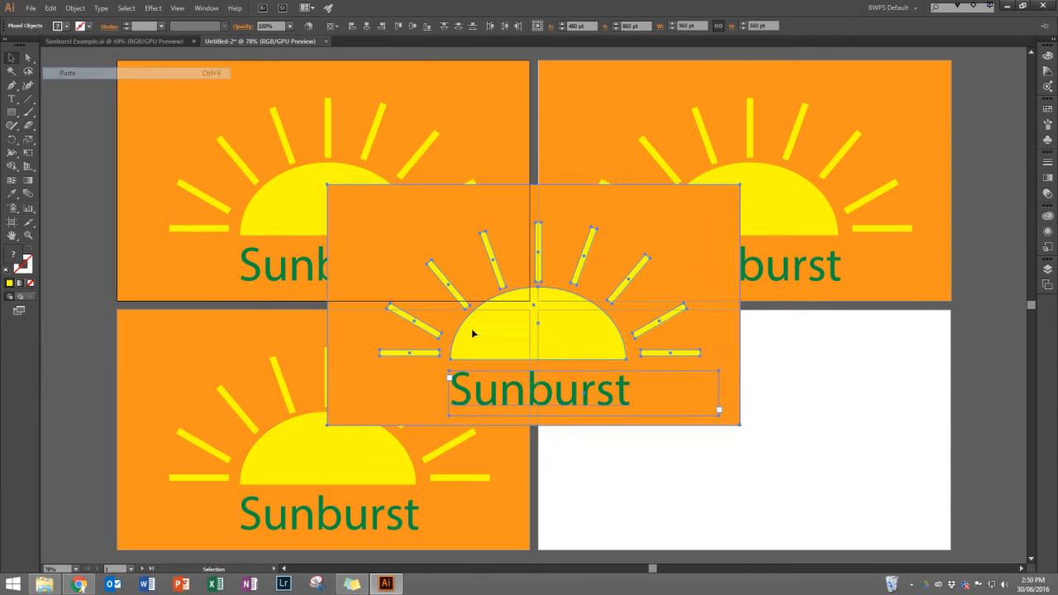
pyautogui.moveTo(451, 270); pyautogui.dragTo(665, 360)
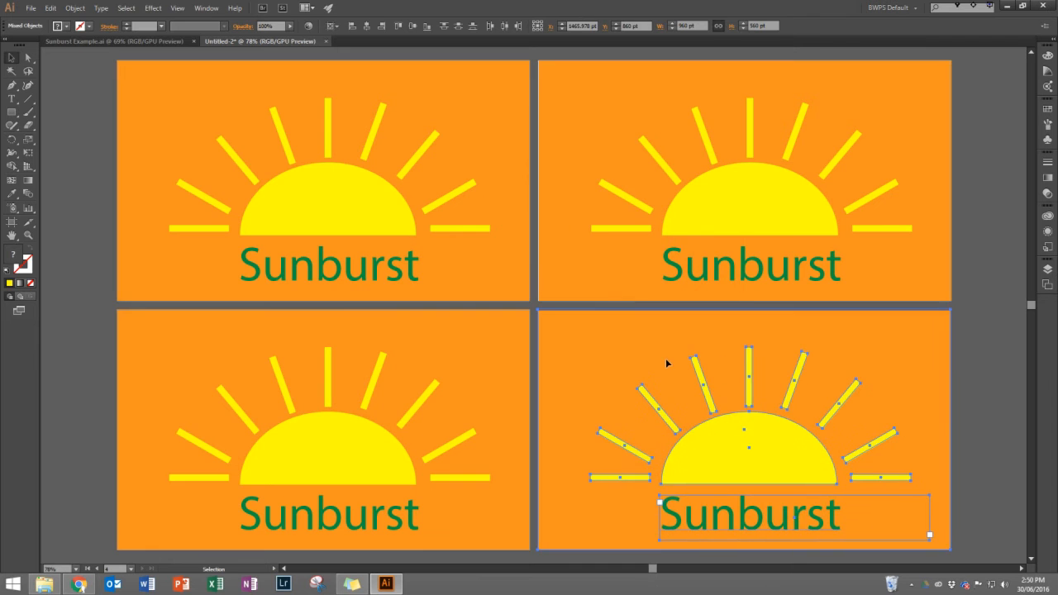
pyautogui.click(979, 322)
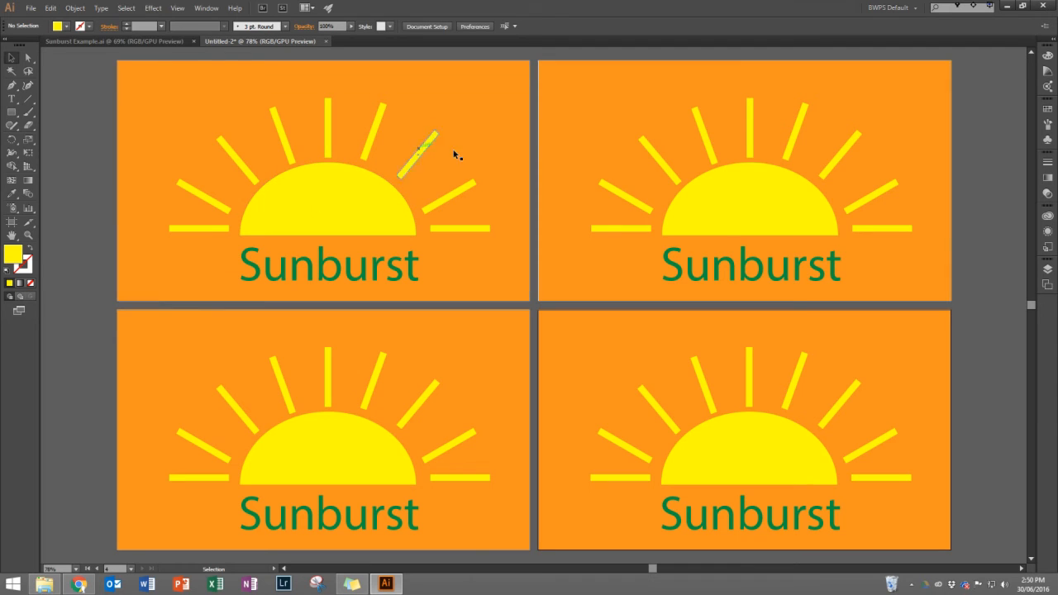
# - Fill the second artboard's background rectangle, beside the original logo, with purple
pyautogui.click(897, 151)
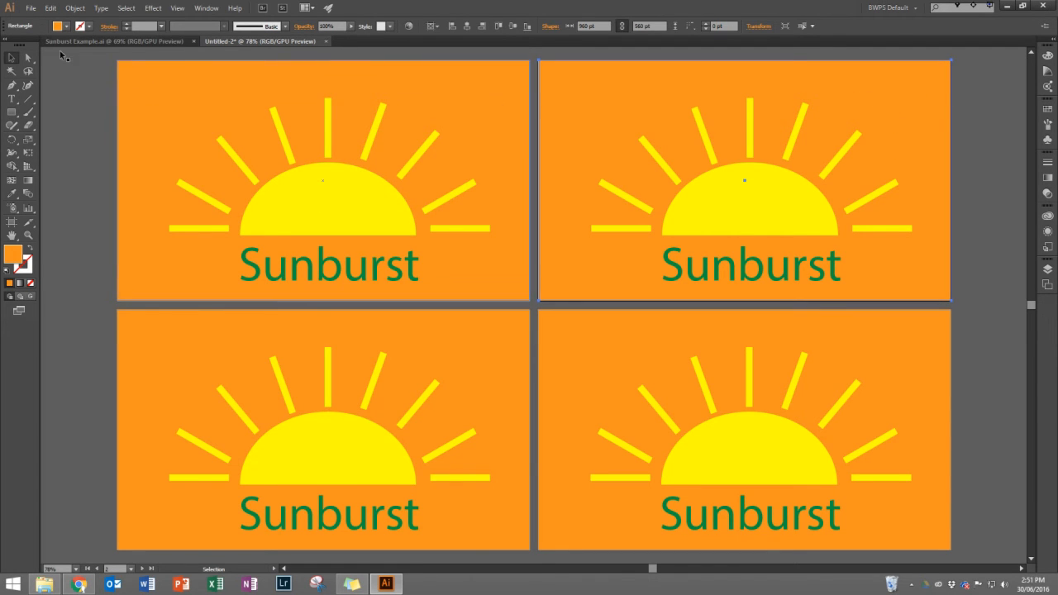
pyautogui.click(66, 26)
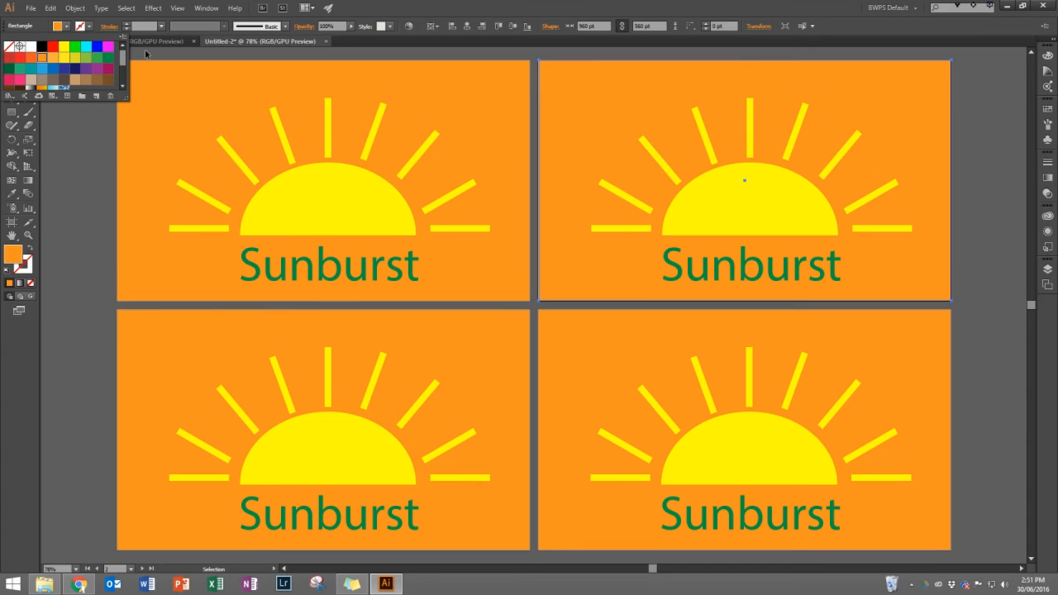
pyautogui.click(89, 73)
pyautogui.click(517, 352)
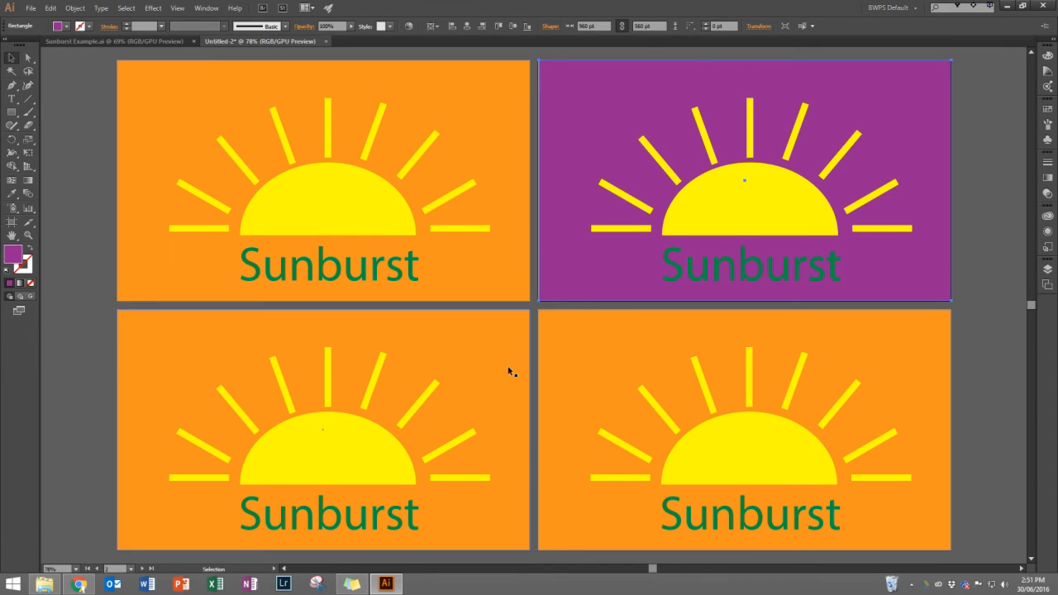
# - Recolour the background of the third artboard, below the original logo, trying dark green and settling on light blue
pyautogui.click(500, 367)
pyautogui.click(70, 25)
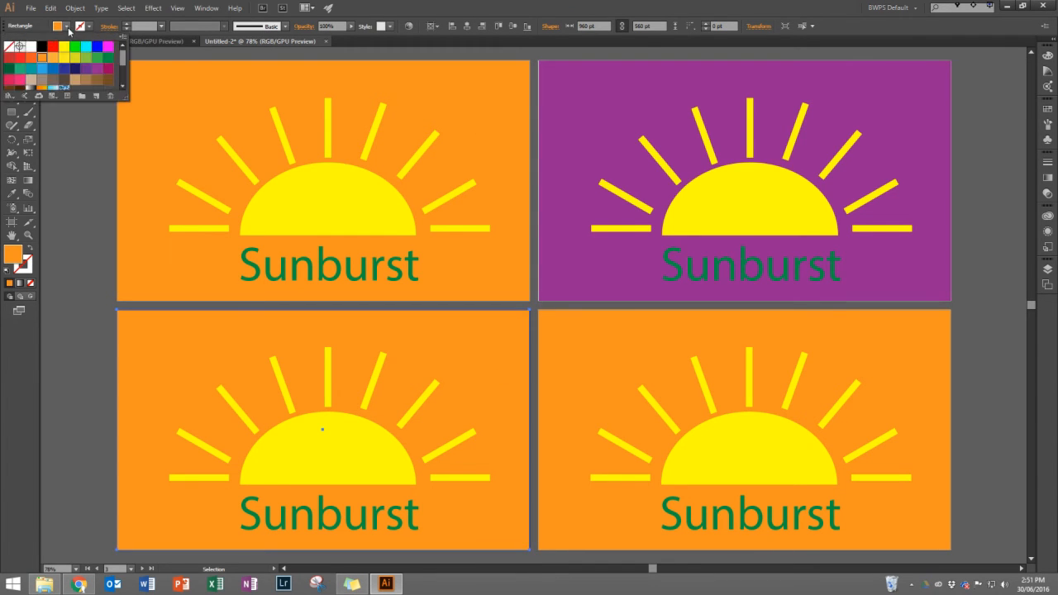
pyautogui.click(109, 59)
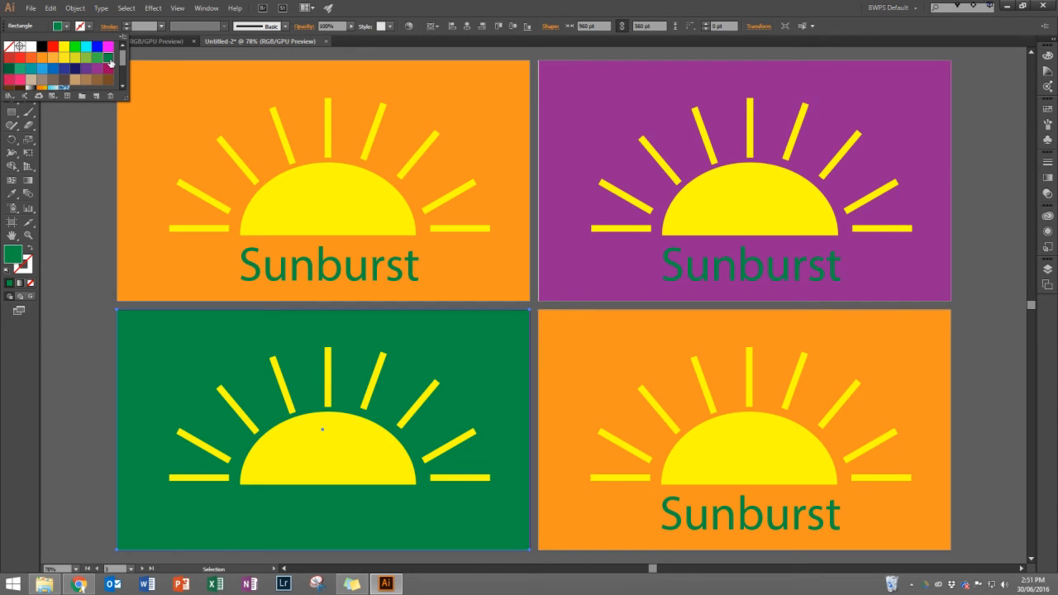
pyautogui.click(42, 68)
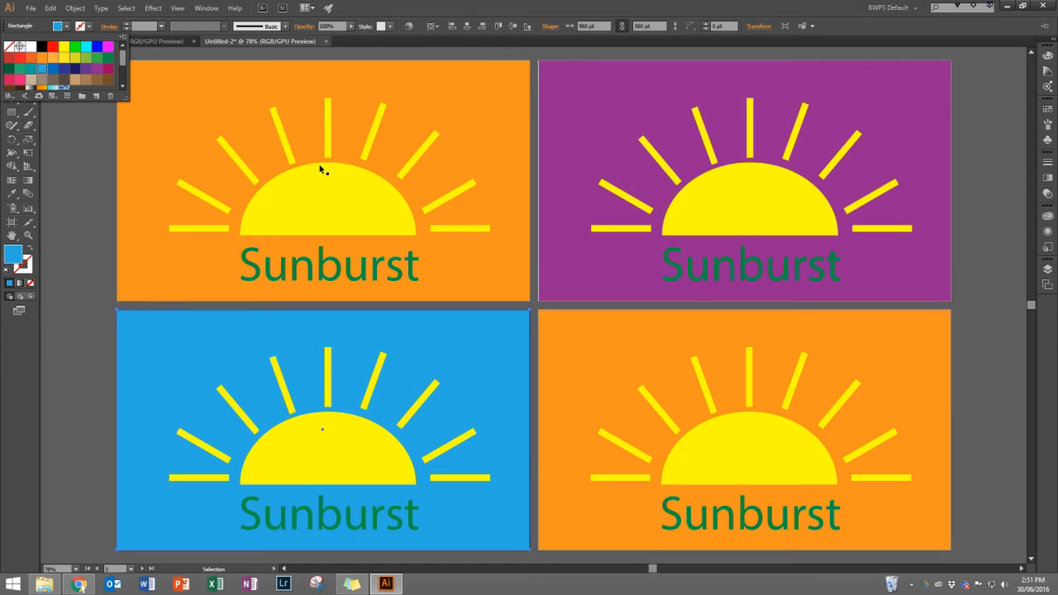
# - Fill the fourth artboard's background rectangle with the pale lilac swatch from the colour group at the end of the swatches
pyautogui.click(867, 348)
pyautogui.click(867, 348)
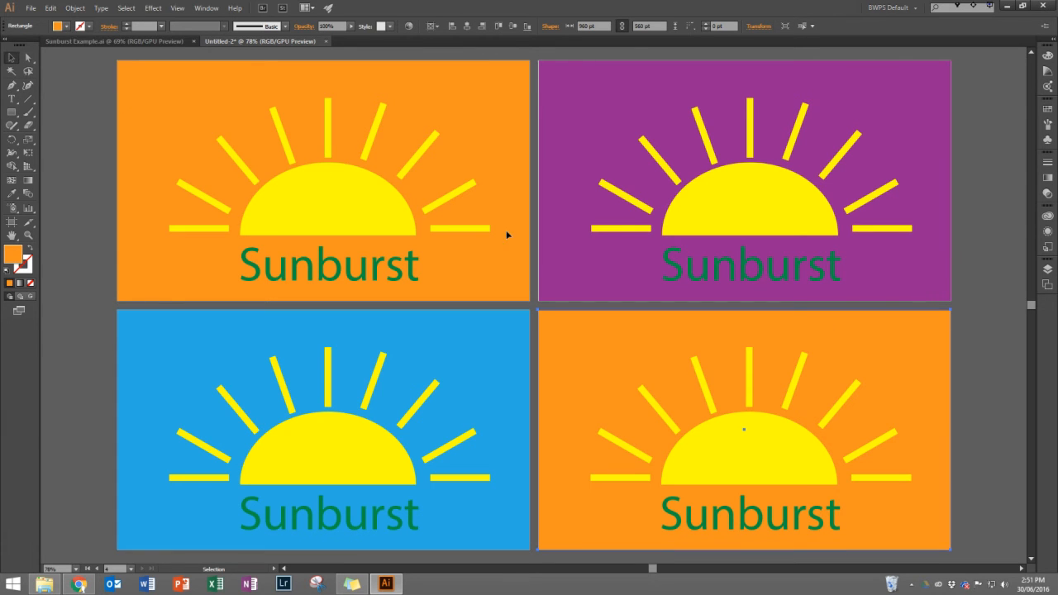
pyautogui.click(67, 27)
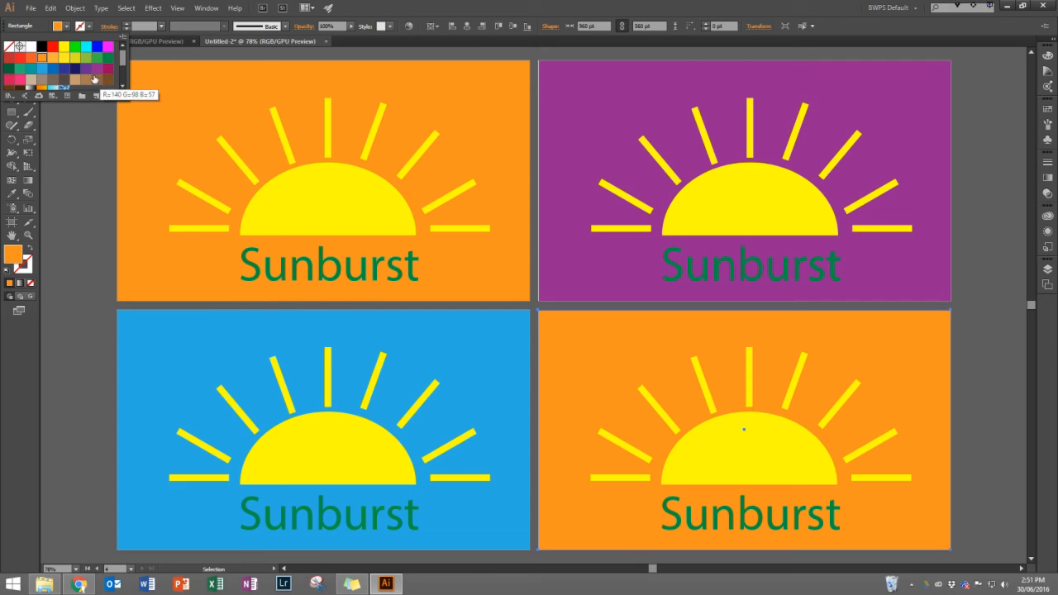
pyautogui.moveTo(124, 60); pyautogui.dragTo(123, 66)
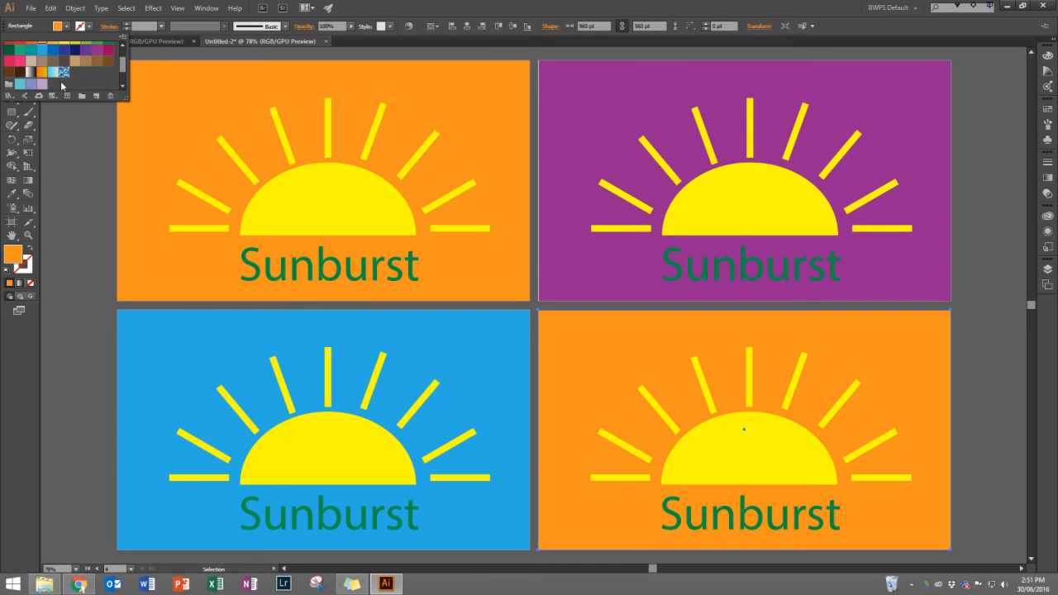
pyautogui.click(43, 86)
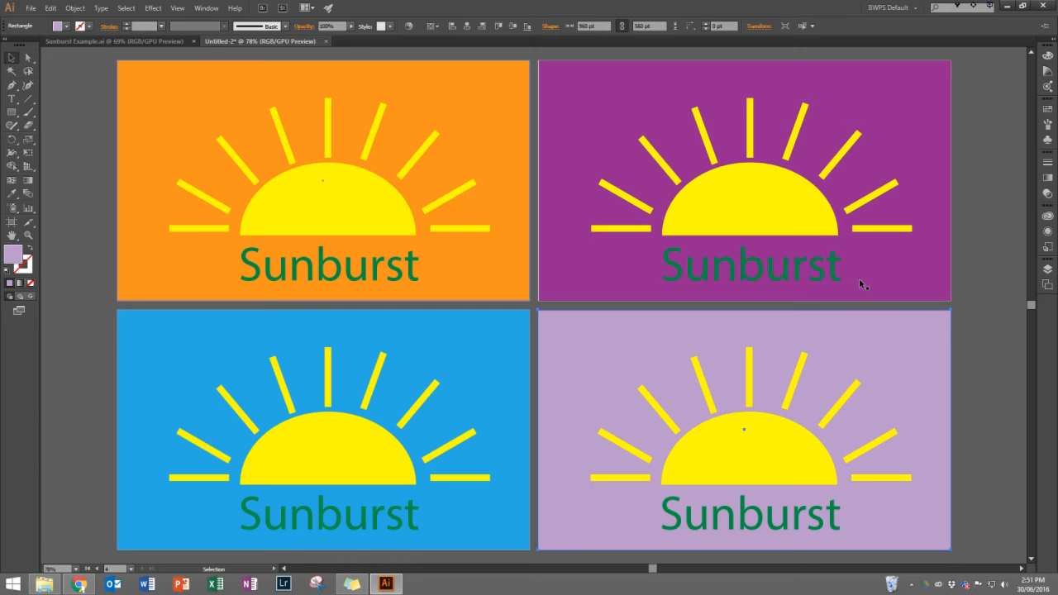
# - Change the word Sunburst on the purple background to red-orange and deselect it
pyautogui.click(776, 276)
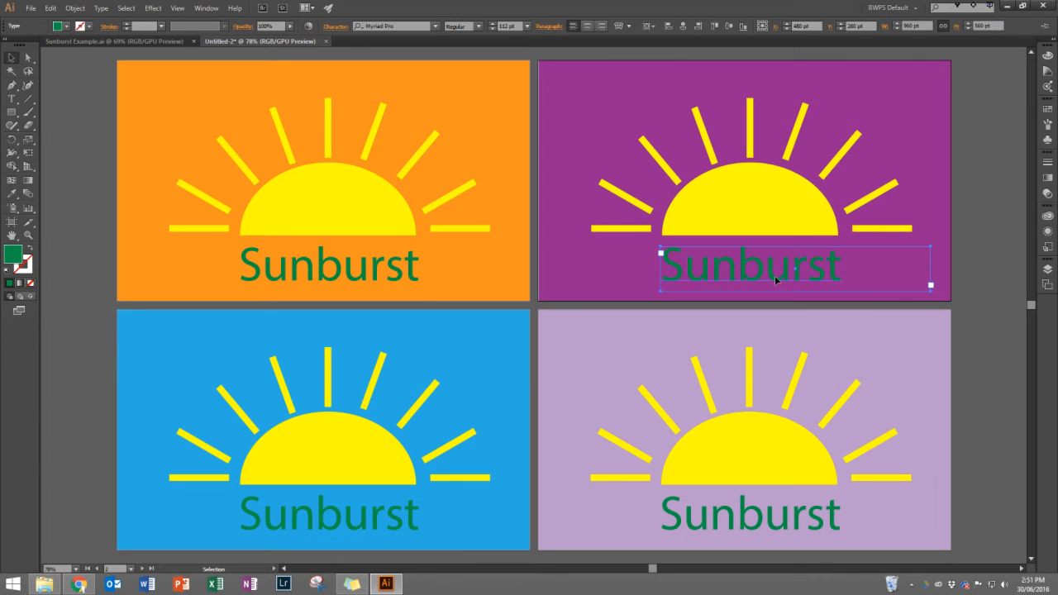
pyautogui.click(71, 26)
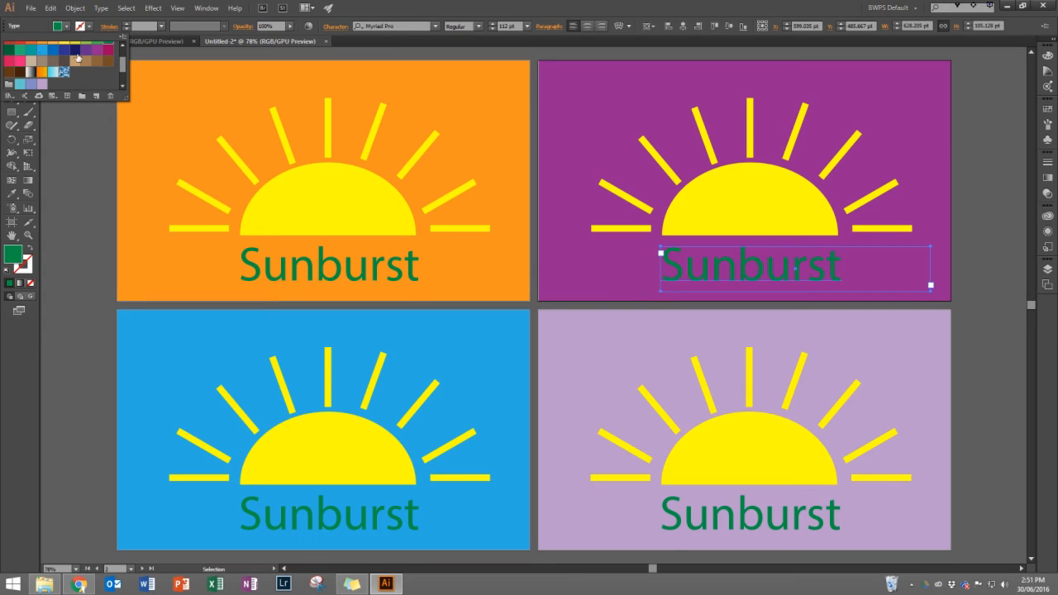
pyautogui.scroll(1, 137, 110)
pyautogui.scroll(2, 124, 62)
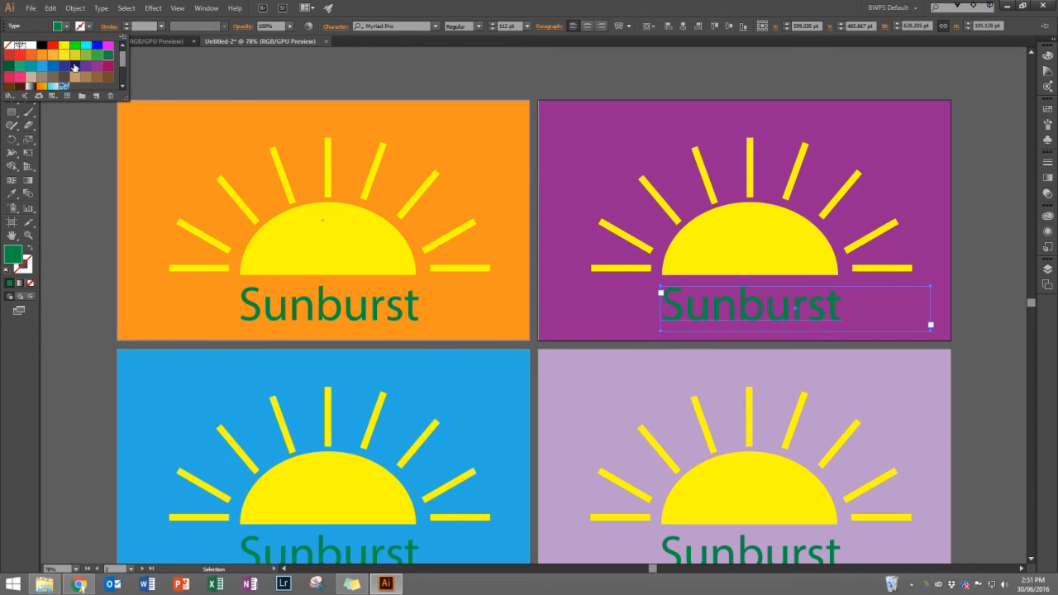
pyautogui.click(31, 56)
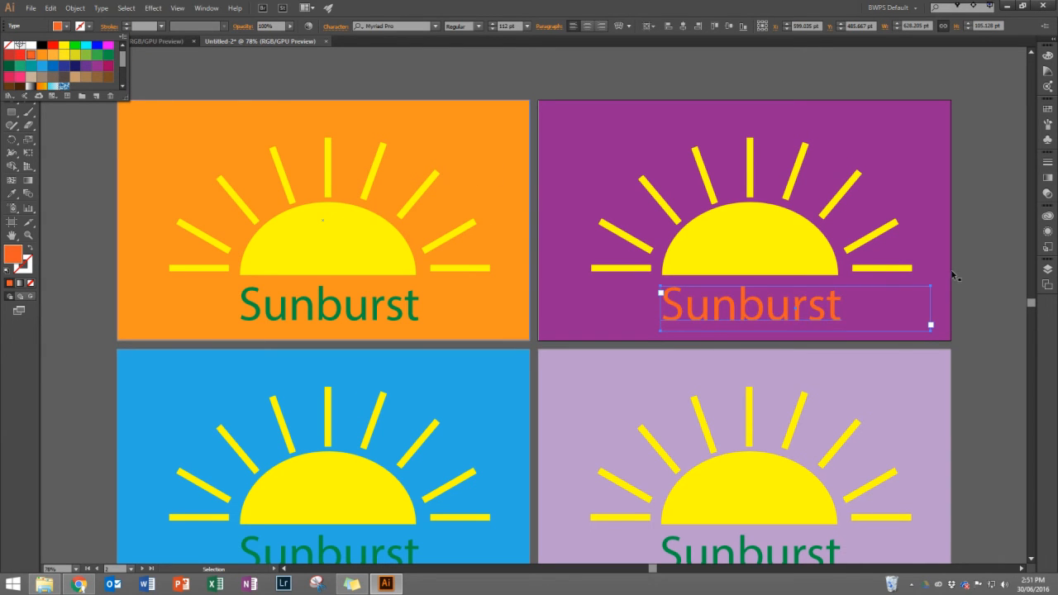
pyautogui.click(992, 291)
pyautogui.scroll(-1, 992, 301)
pyautogui.click(989, 297)
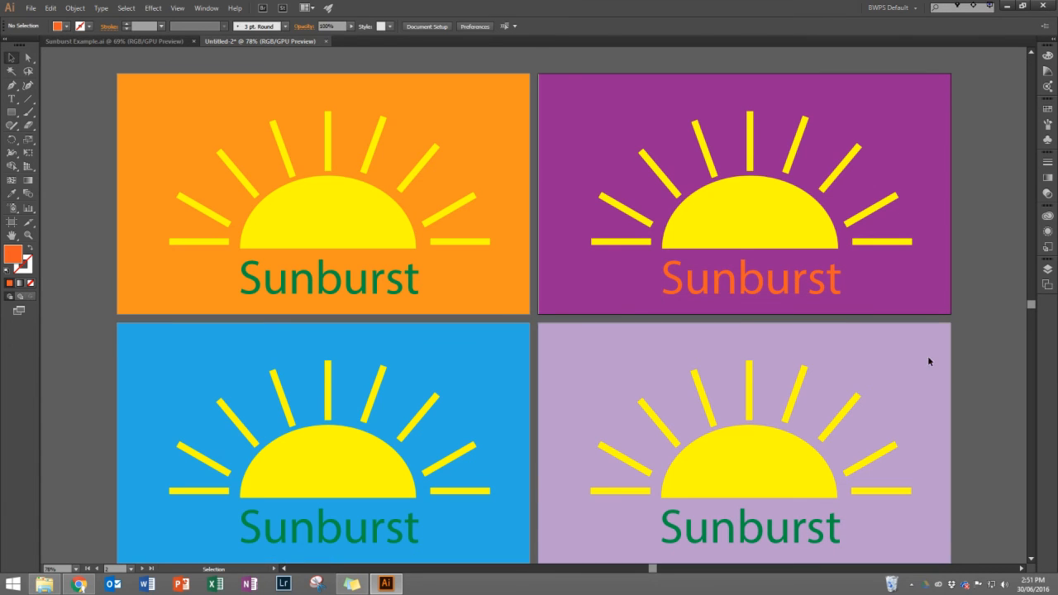
# - Change the word Sunburst on the blue background to red
pyautogui.click(357, 523)
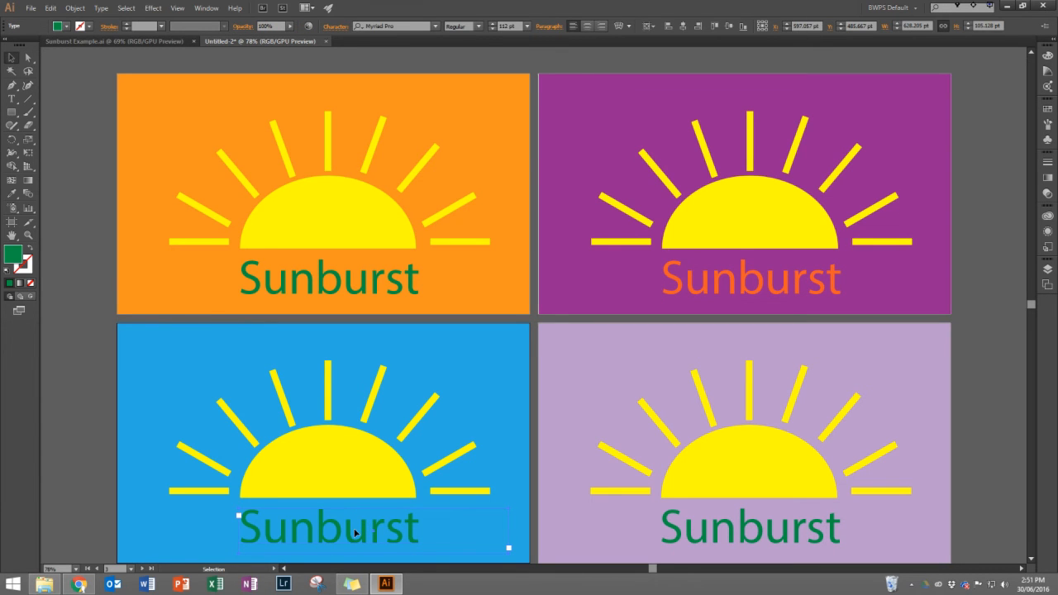
pyautogui.click(66, 27)
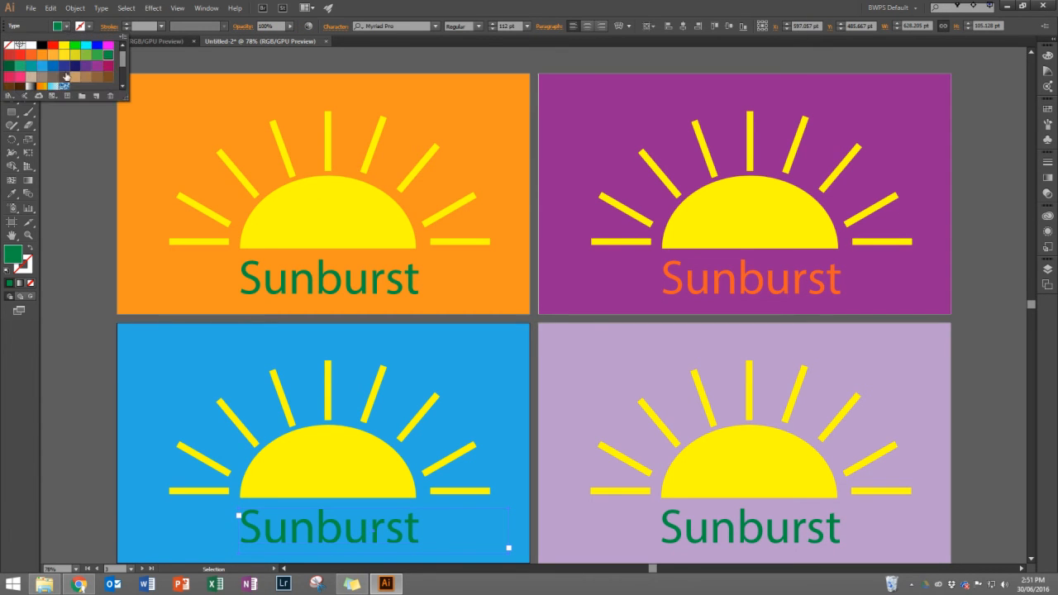
pyautogui.click(20, 55)
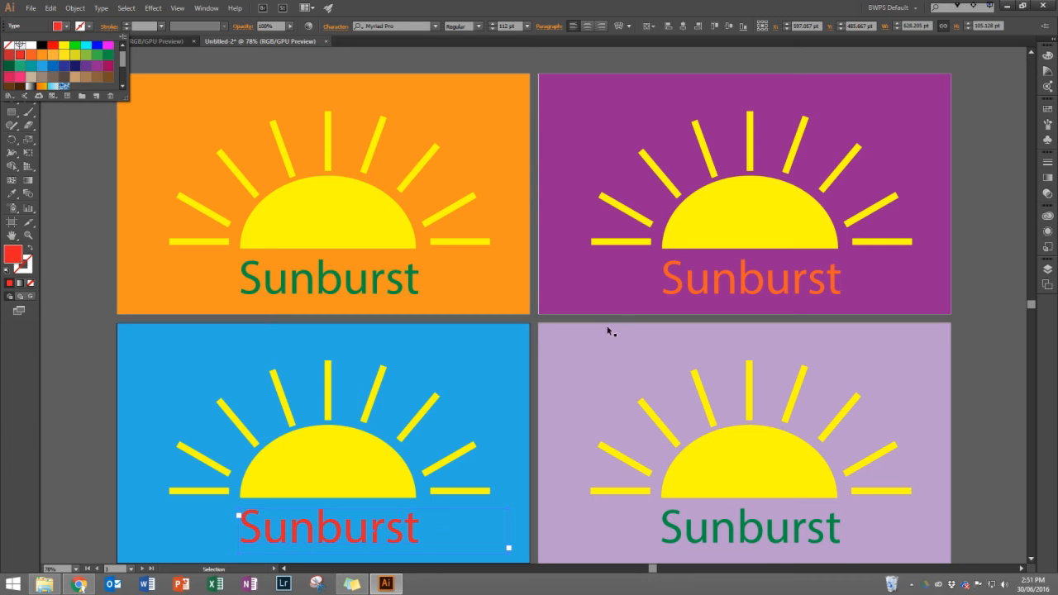
# - Change the word Sunburst on the lilac background to cyan and deselect it
pyautogui.click(745, 542)
pyautogui.click(725, 539)
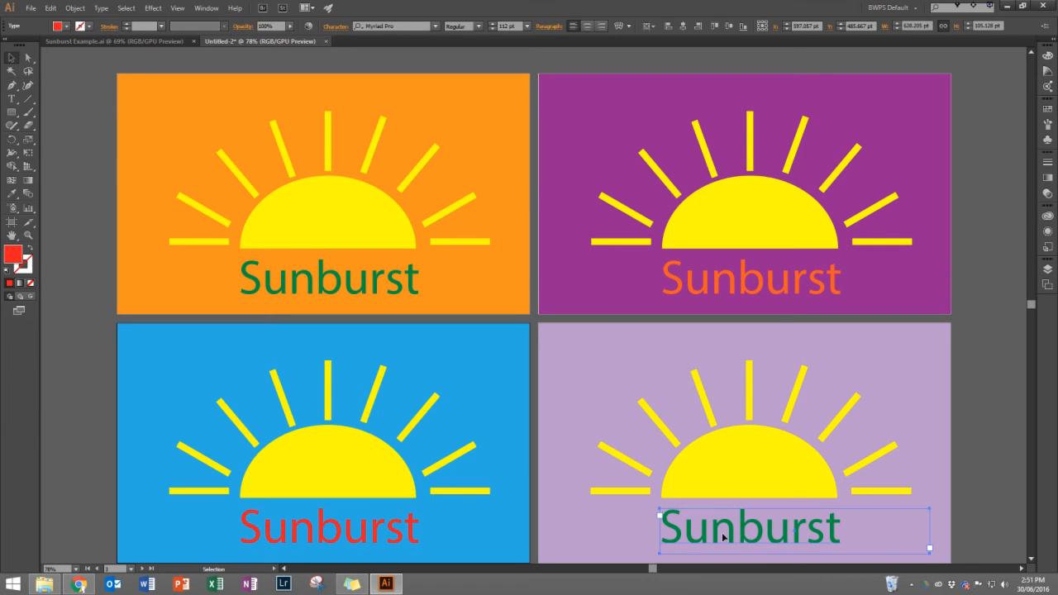
pyautogui.click(67, 27)
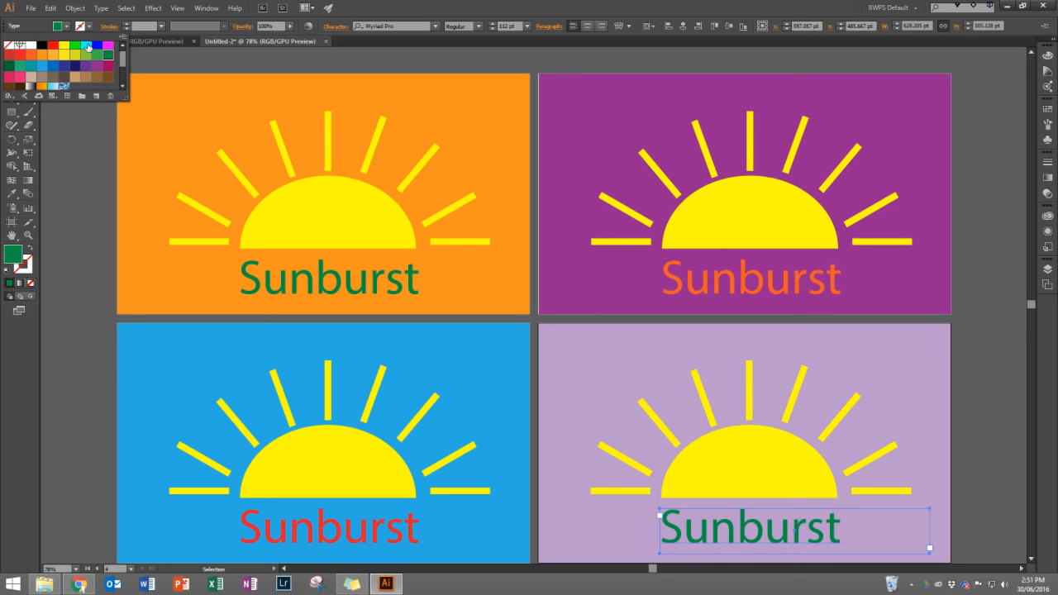
pyautogui.click(86, 45)
pyautogui.click(993, 346)
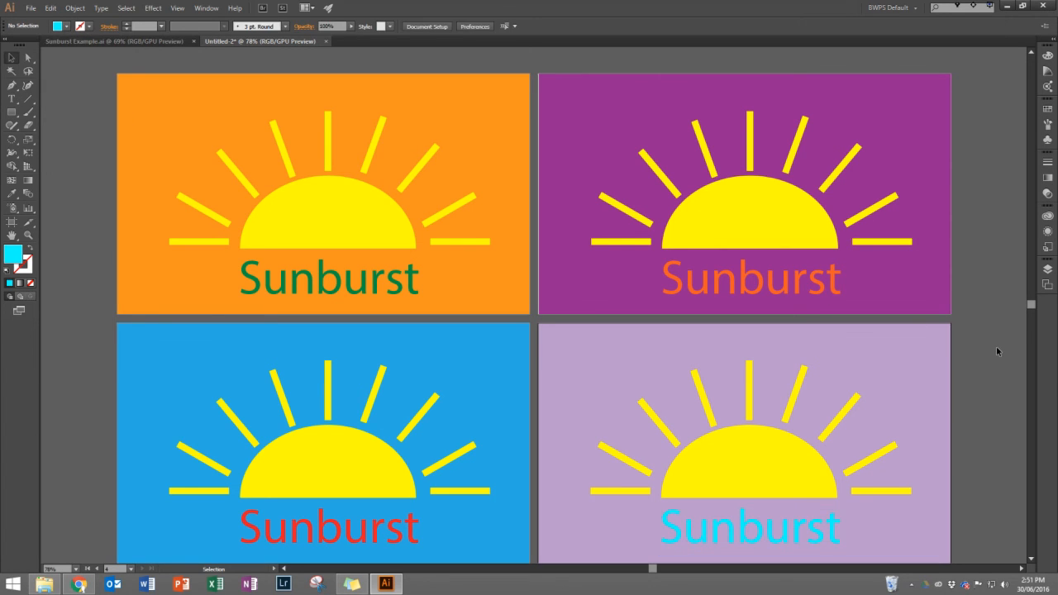
pyautogui.moveTo(1031, 308)
pyautogui.mouseDown()
pyautogui.moveTo(1032, 318)
pyautogui.moveTo(1031, 309)
pyautogui.mouseUp()
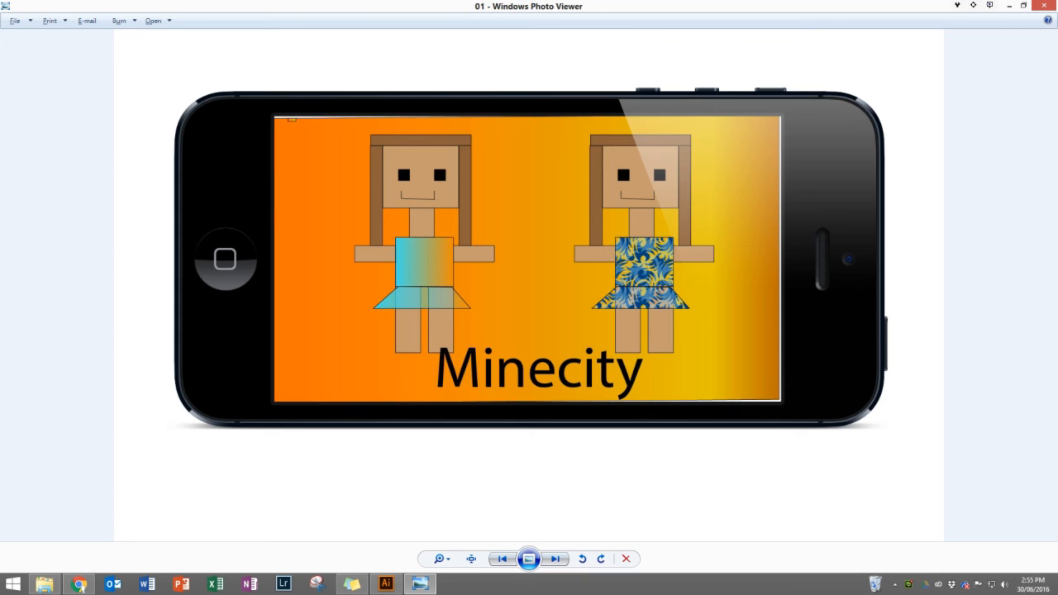
# - View the second phone mockup example in Windows Photo Viewer
pyautogui.press('Right')
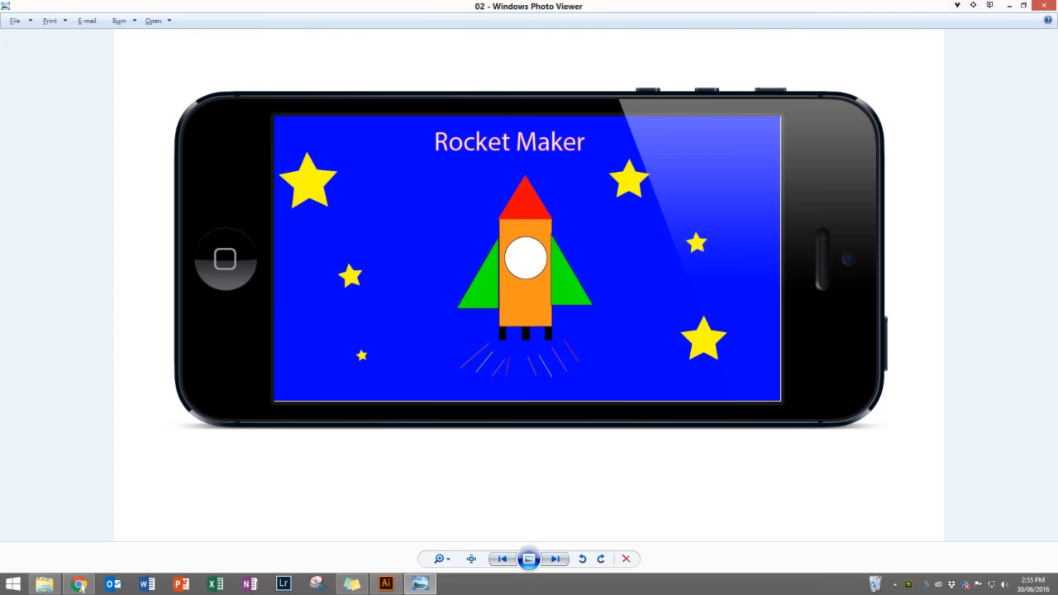